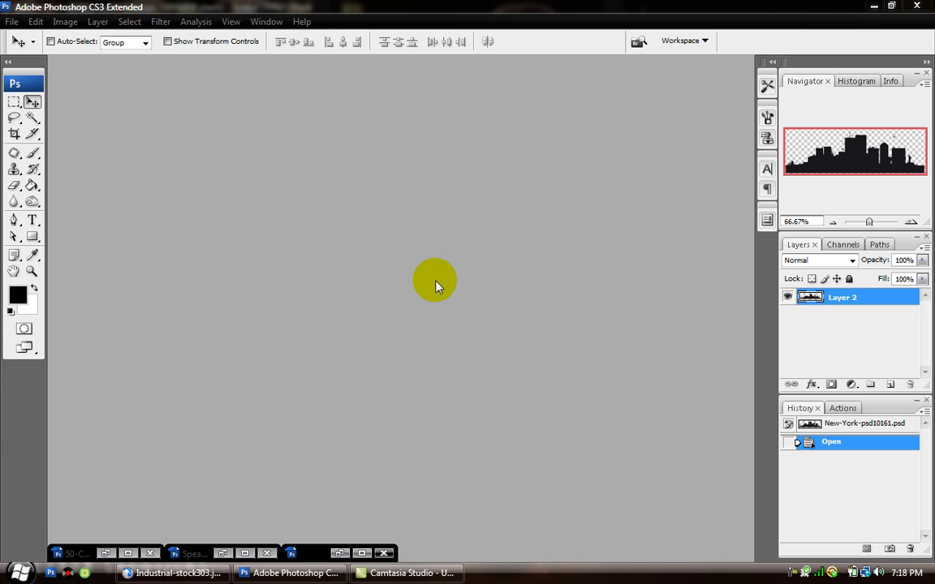
Step: Create the new '50centalbumcover' file at 800×800 px, 72 ppi, RGB, with Transparent background contents
left_click(11, 22)
left_click(20, 36)
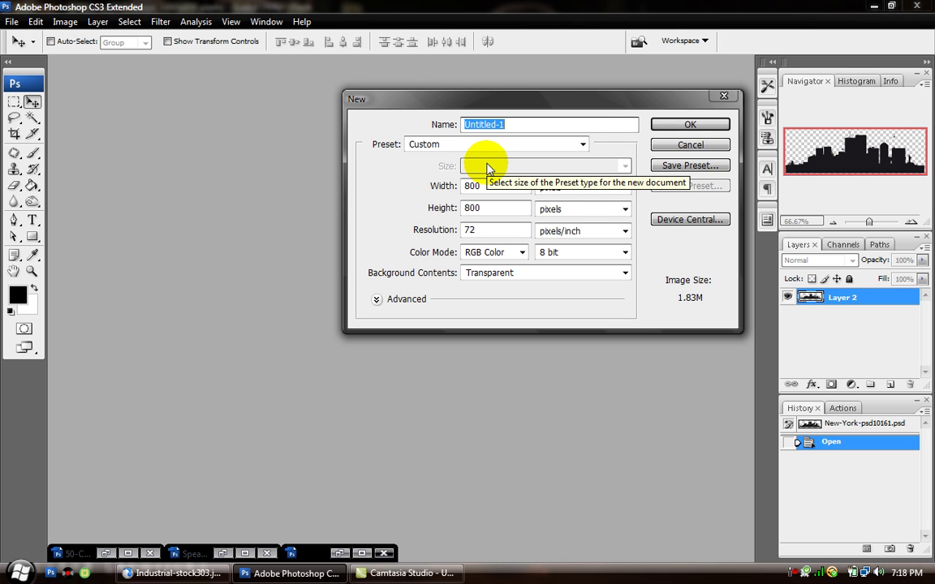
type("50centalbumcover")
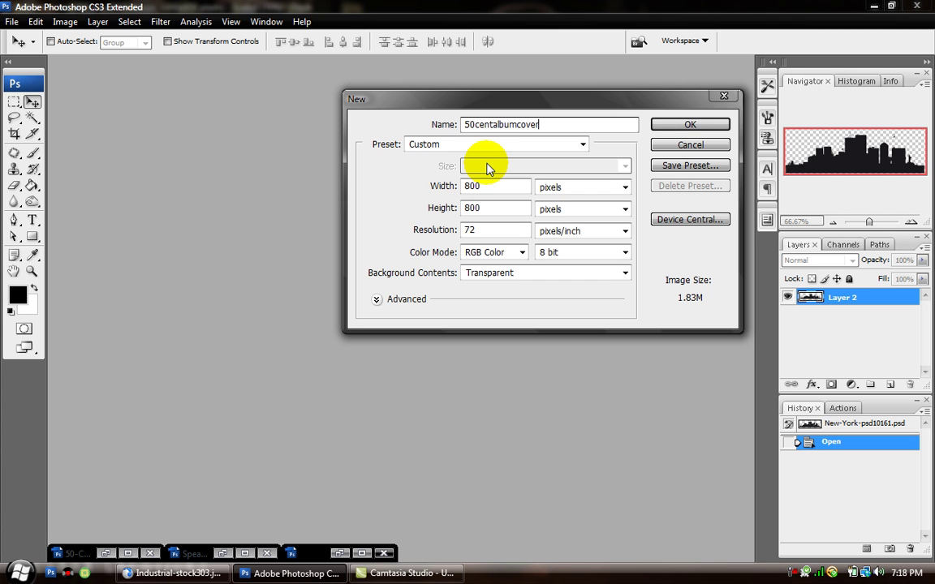
left_click_drag(511, 189, 446, 195)
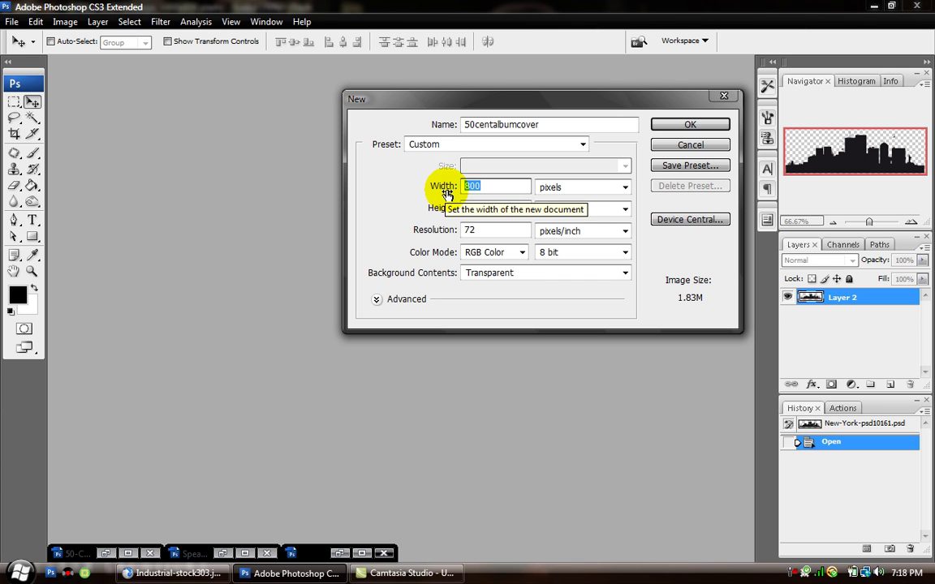
left_click(481, 206)
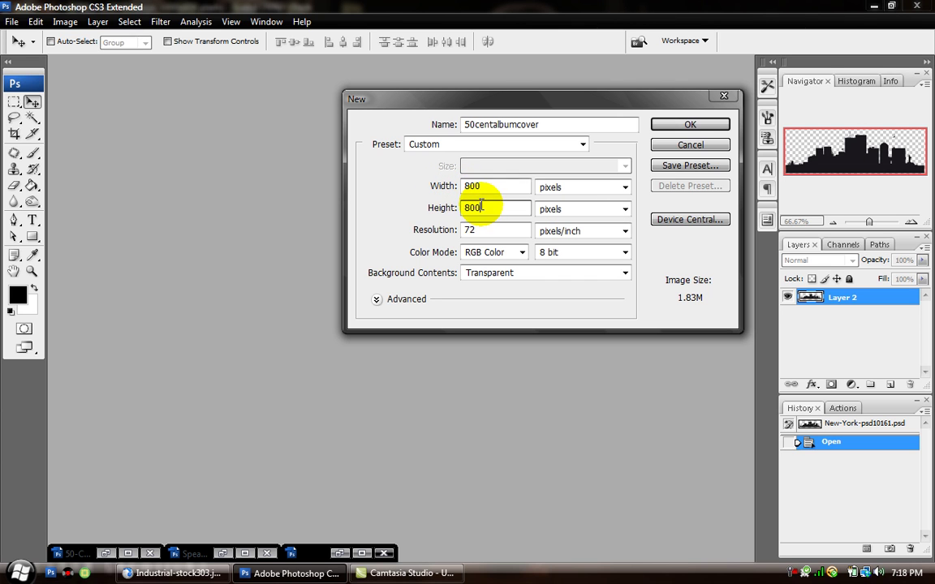
left_click_drag(480, 207, 454, 225)
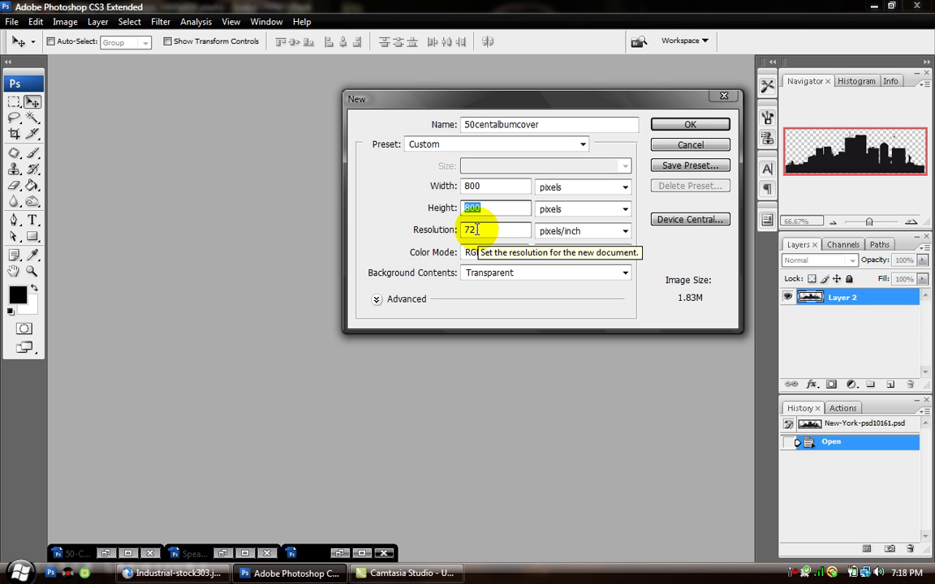
left_click(491, 274)
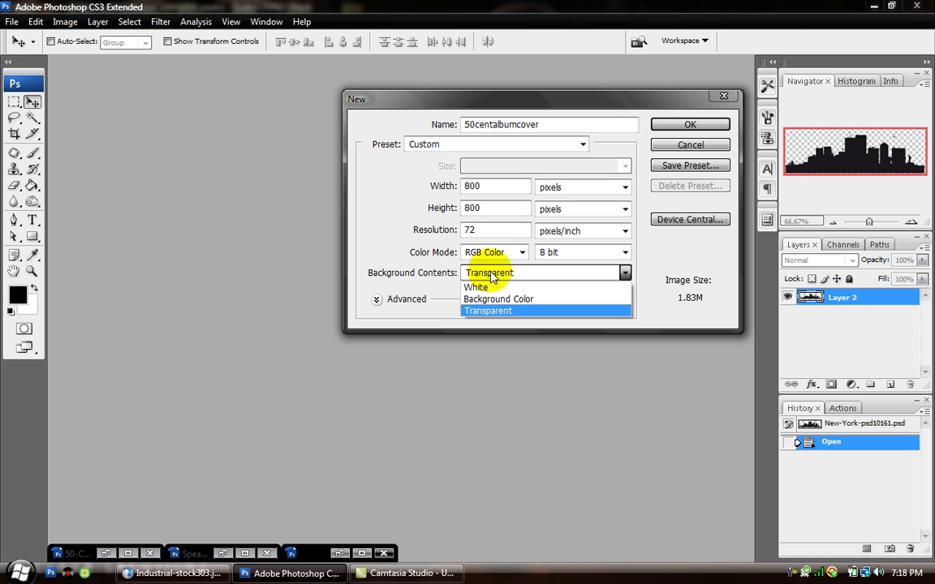
left_click(503, 312)
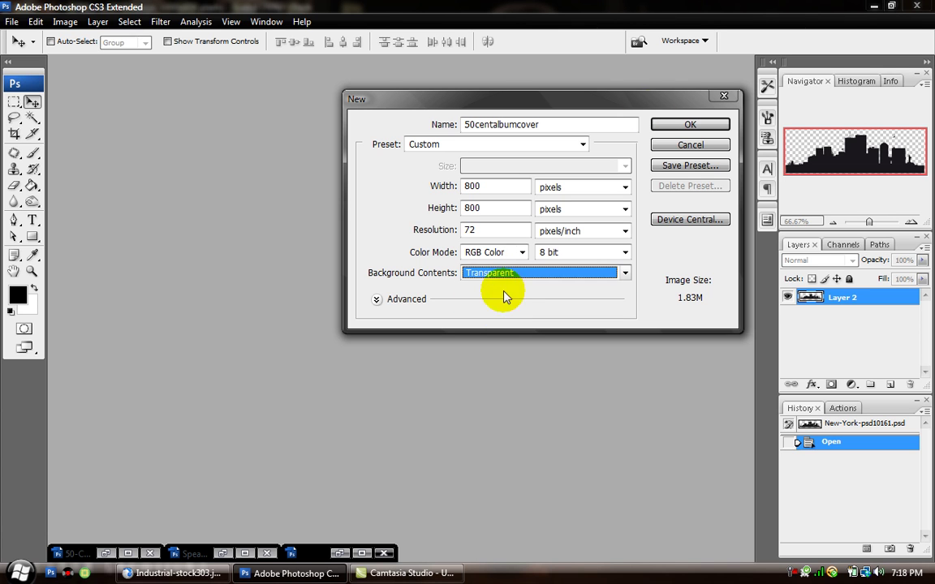
left_click(689, 127)
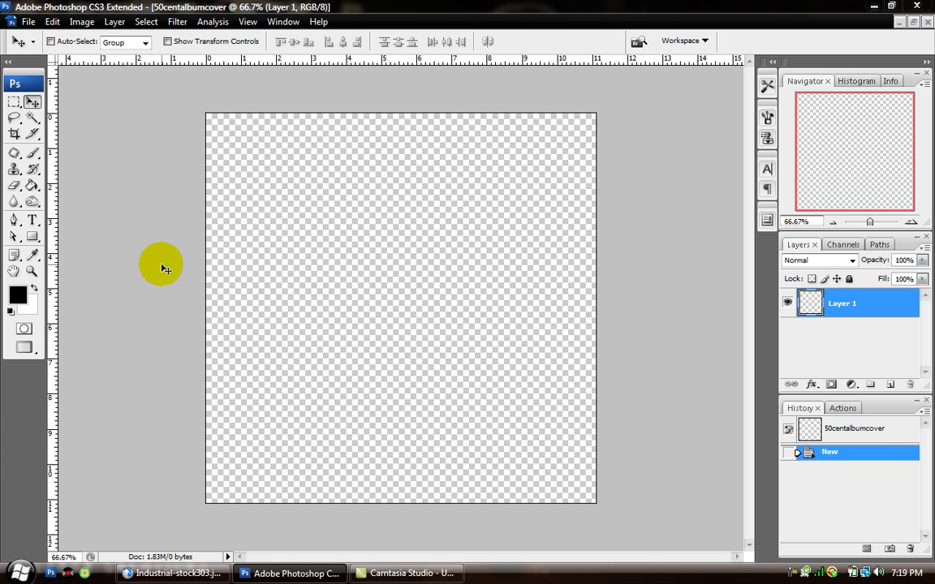
Step: Fill Layer 1 black with the Paint Bucket, then view the warehouse photo full size in Flock
left_click(31, 184)
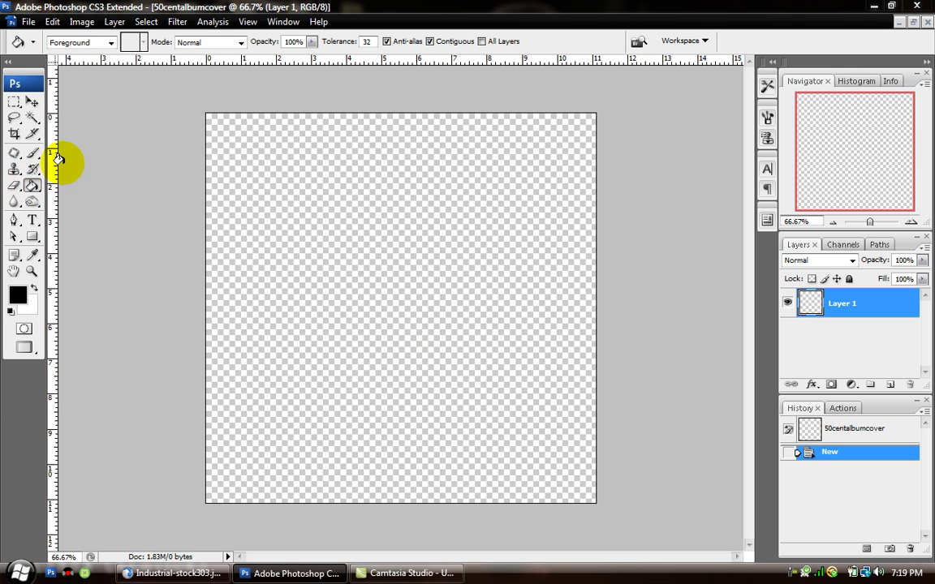
left_click(248, 178)
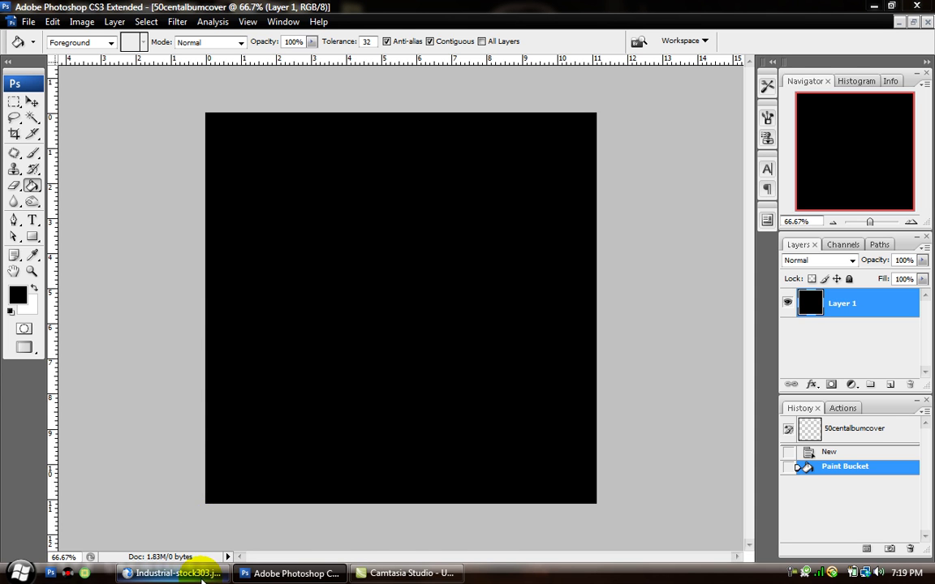
left_click(175, 572)
left_click(225, 306)
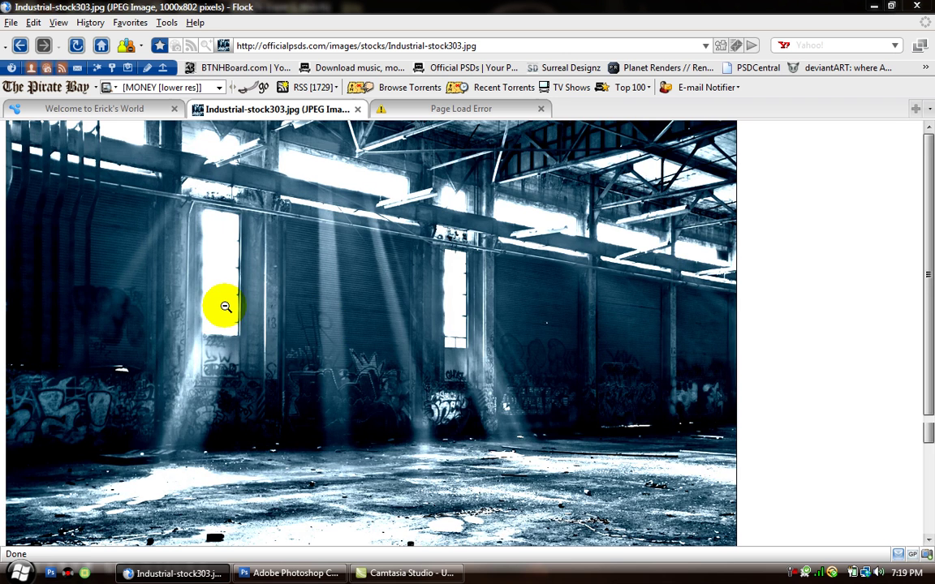
Step: Drag the Industrial-stock303.jpg warehouse photo from Flock onto the cover canvas as Layer 2
scroll(541, 347, "up", 1)
left_click(541, 351)
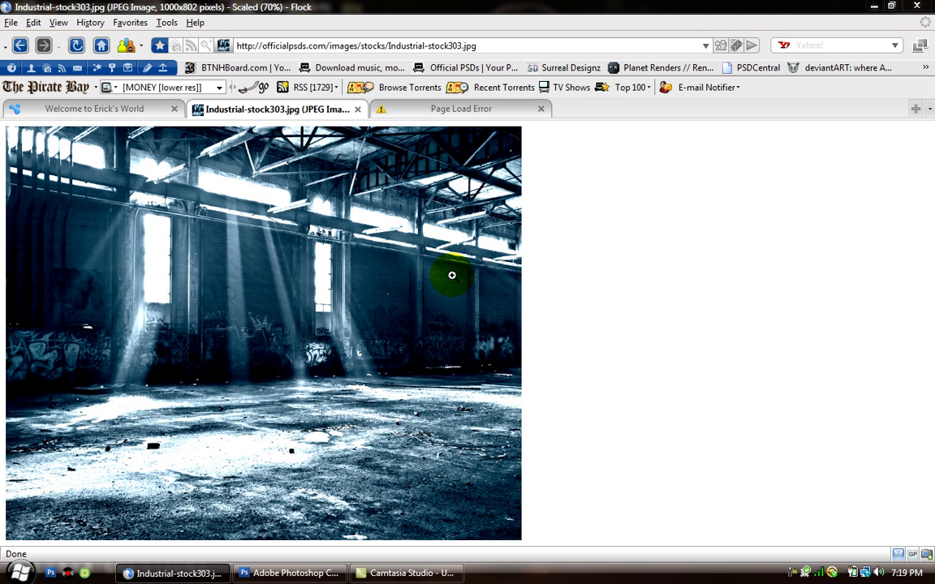
left_click_drag(452, 275, 407, 312)
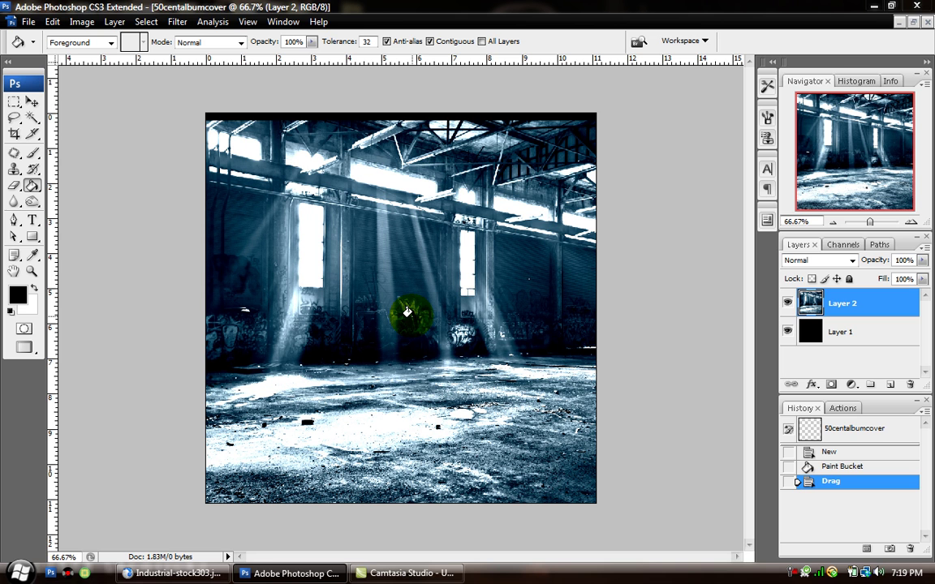
Step: Shift the warehouse photo slightly up and right, then return to Photoshop from the browser
left_click(33, 102)
mouse_move(365, 297)
left_mouse_down()
mouse_move(369, 286)
mouse_move(371, 293)
left_mouse_up()
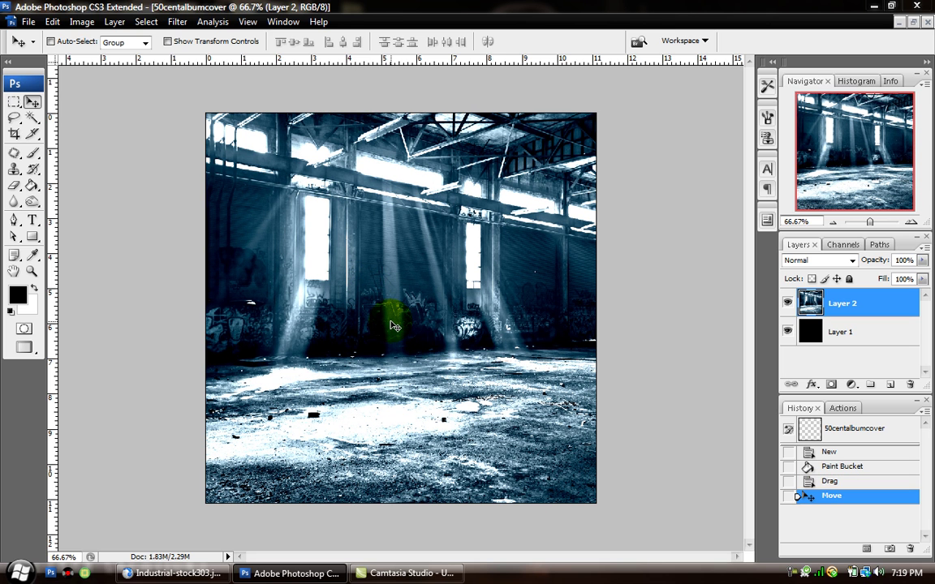
left_click(170, 573)
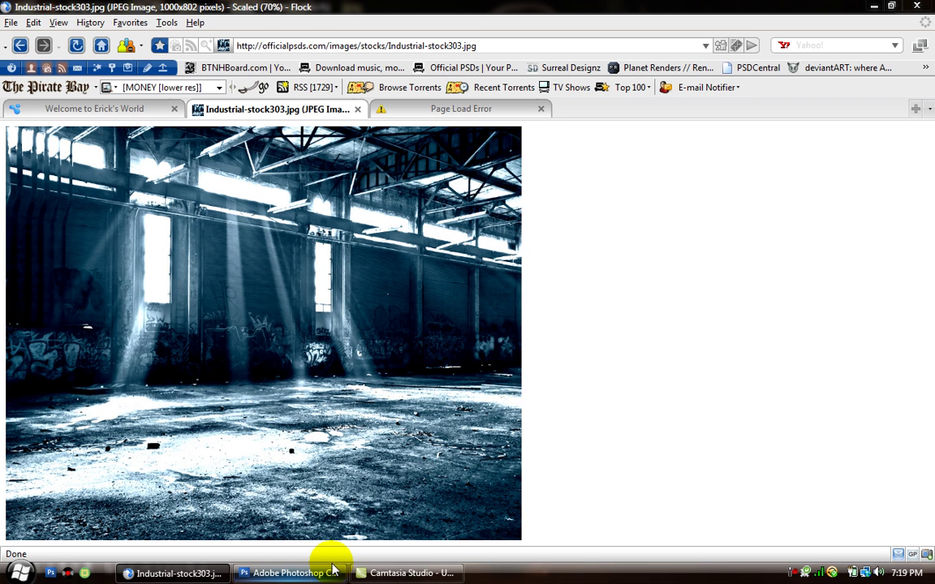
mouse_move(321, 573)
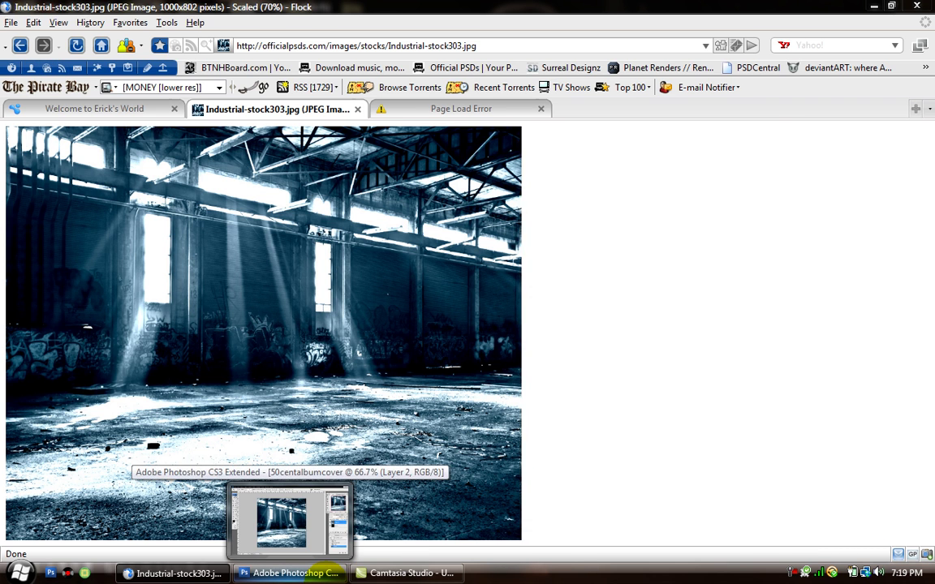
left_click(321, 573)
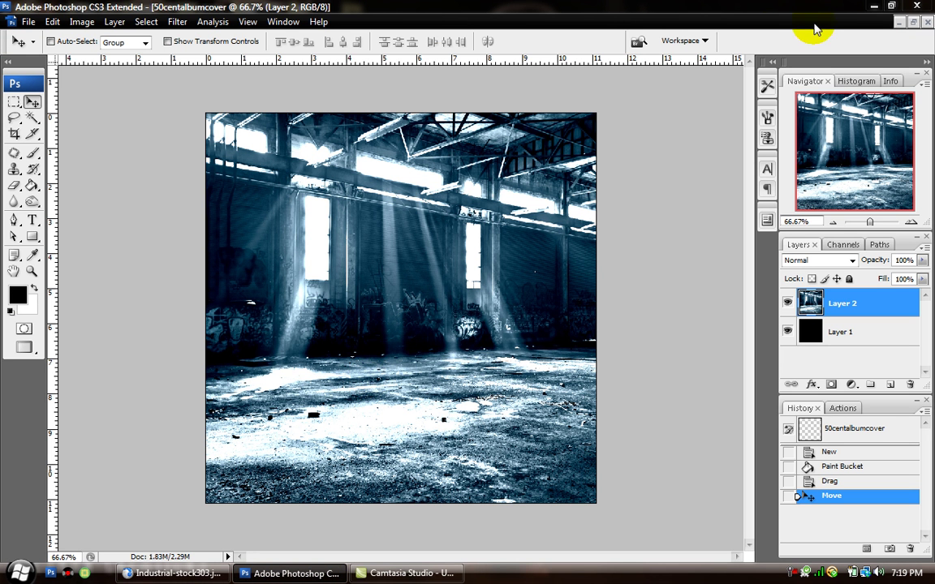
Step: Drag the man from 50-Cent-psd22037.psd into the cover as Layer 3 and shift him slightly left
left_click(910, 24)
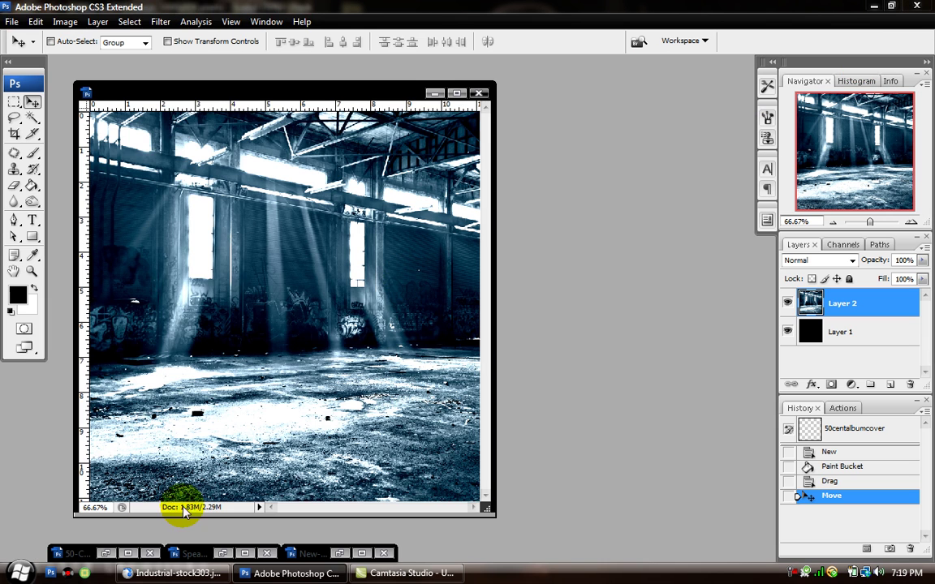
left_click(106, 553)
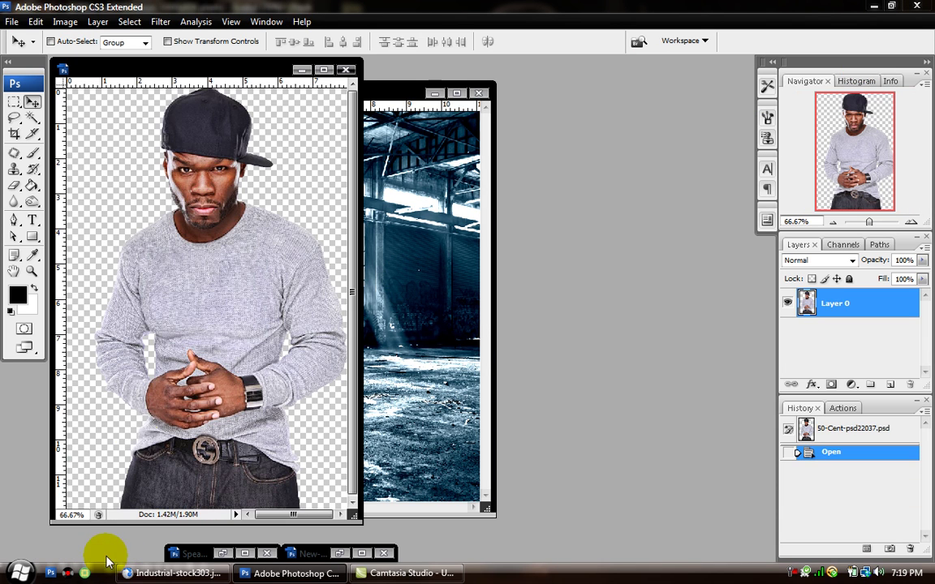
left_click_drag(226, 168, 306, 213)
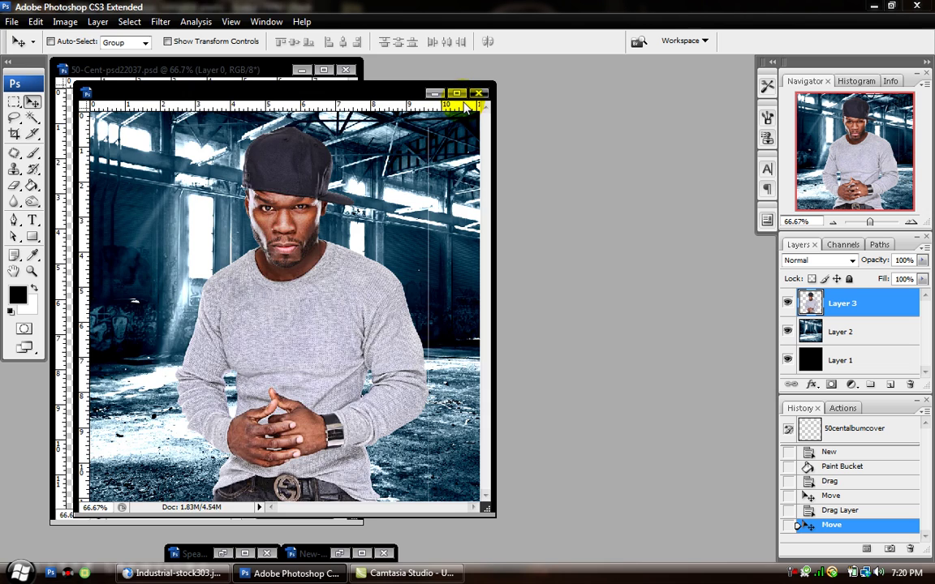
left_click(456, 92)
left_click_drag(414, 236, 375, 209)
Step: Zoom in on the man and erase leftover fringe along his right sleeve
left_click(34, 271)
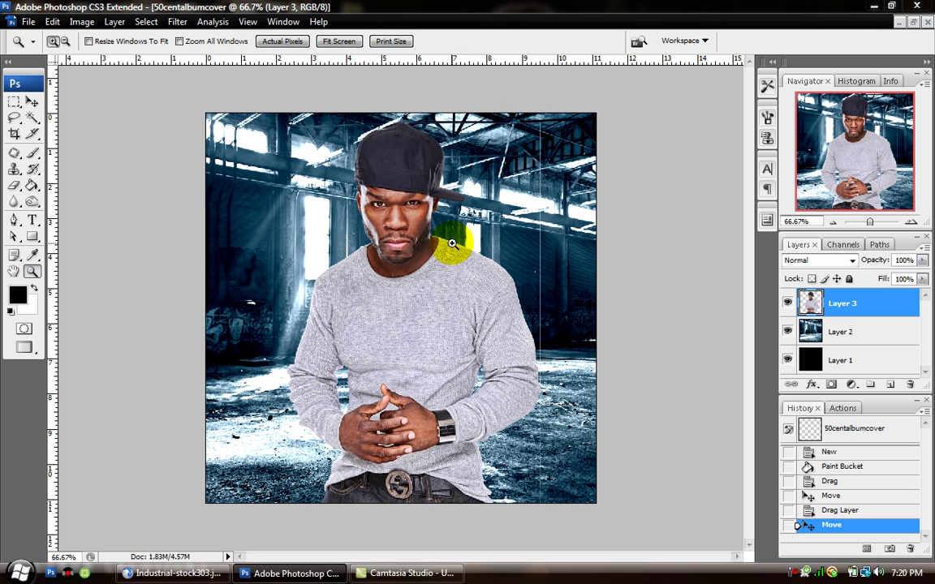
left_click_drag(524, 114, 569, 303)
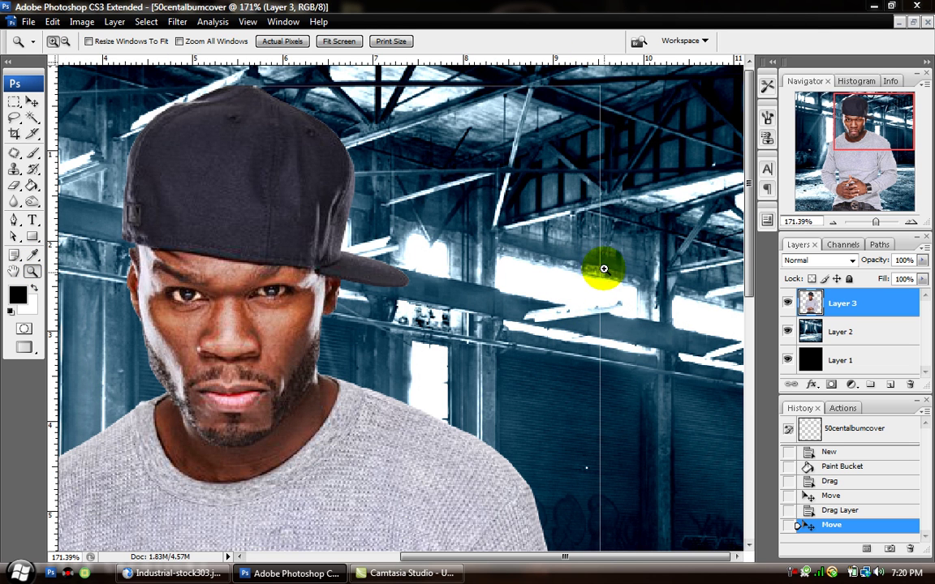
left_click(16, 184)
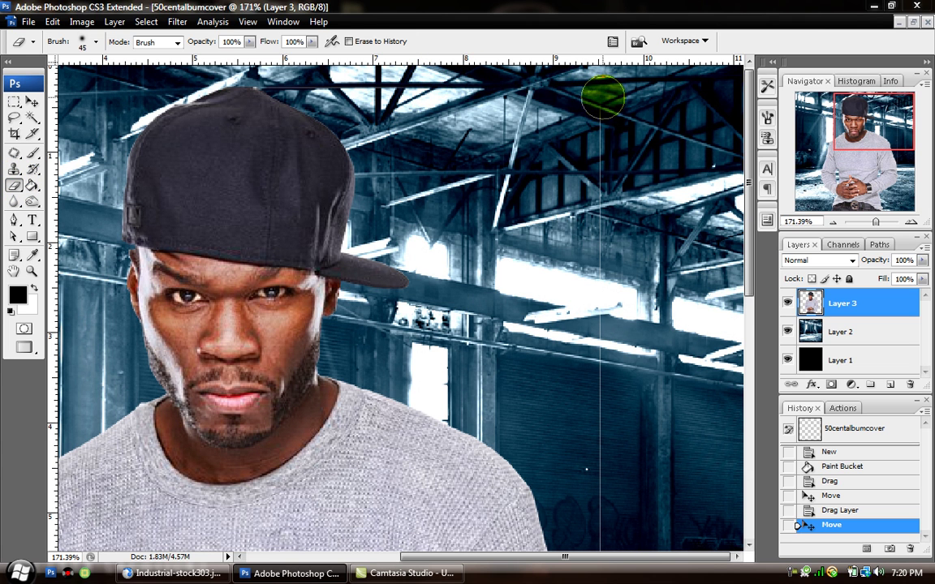
left_click_drag(603, 436, 607, 548)
scroll(620, 432, "down", 8)
left_click_drag(610, 204, 605, 553)
Step: Erase stray remnants near the lower right and beside the cap, then fit the image on screen
scroll(620, 350, "down", 3)
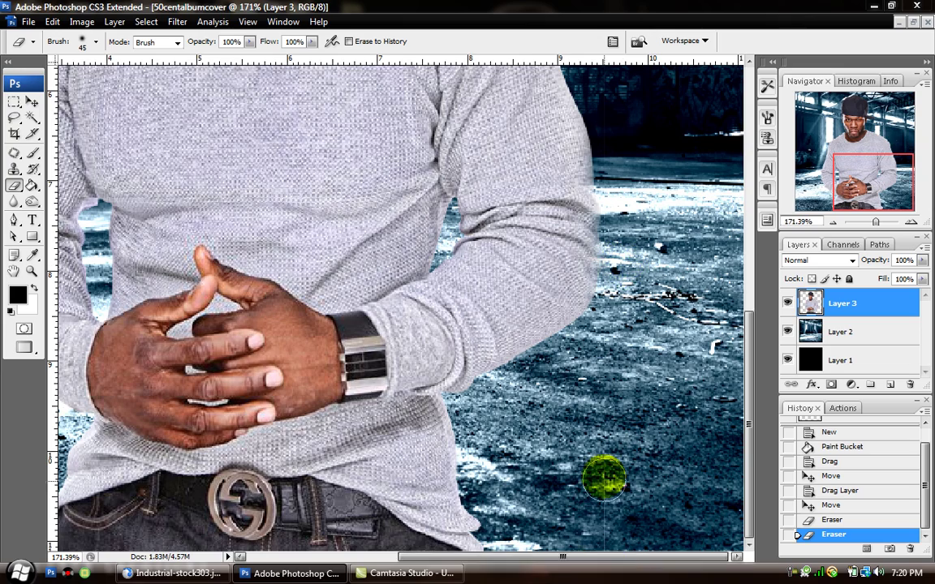
left_click_drag(603, 478, 606, 521)
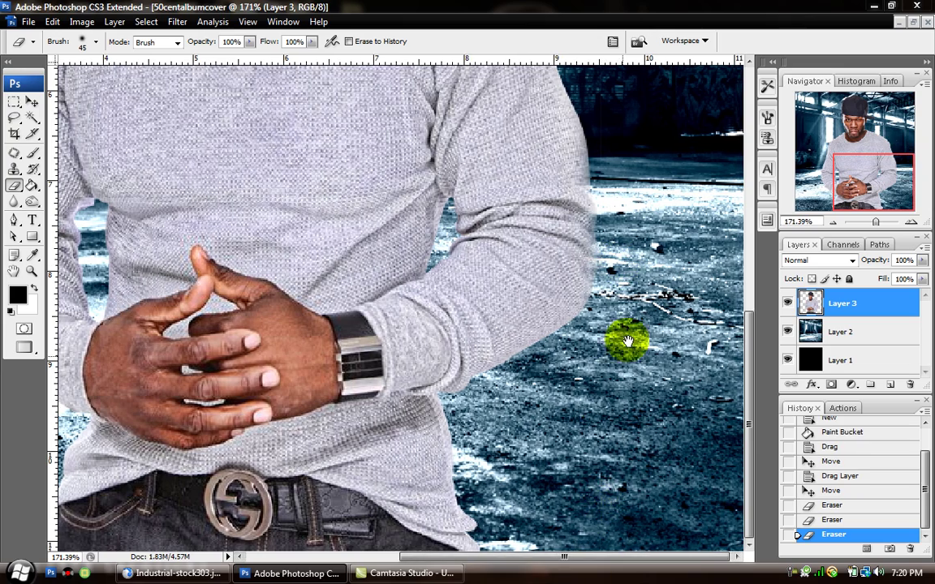
scroll(627, 342, "up", 10)
scroll(598, 459, "left", 4)
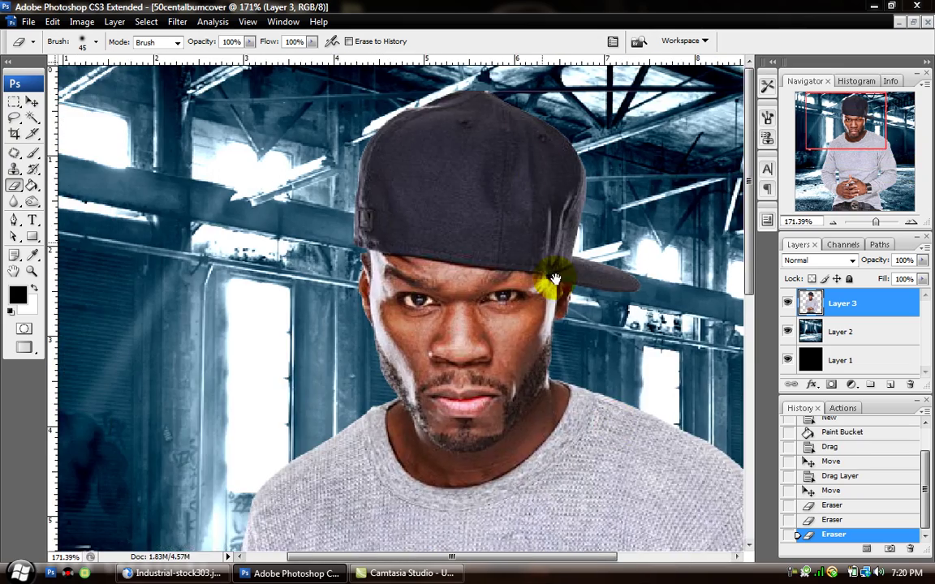
left_click_drag(555, 280, 575, 280)
mouse_move(539, 71)
left_mouse_down()
mouse_move(529, 78)
mouse_move(625, 89)
left_mouse_up()
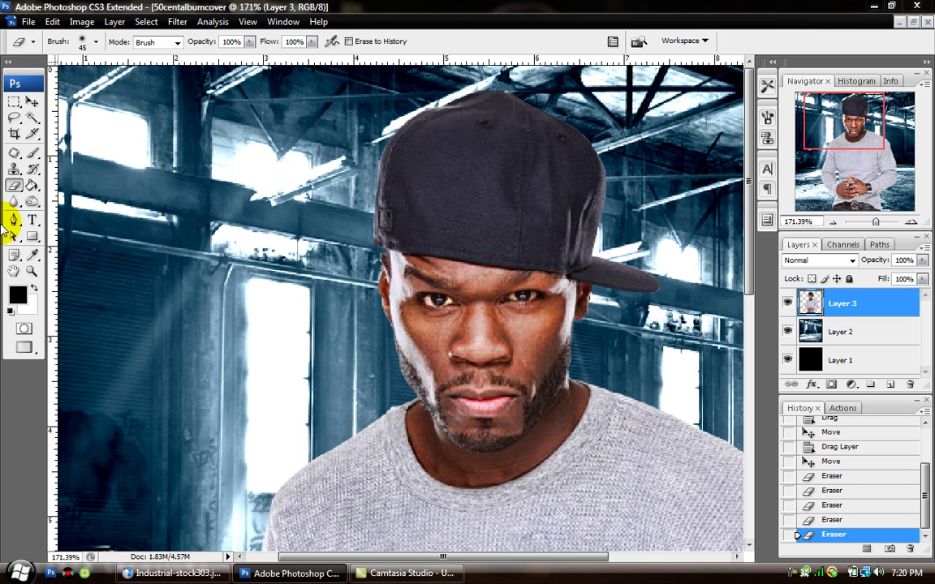
double_click(14, 268)
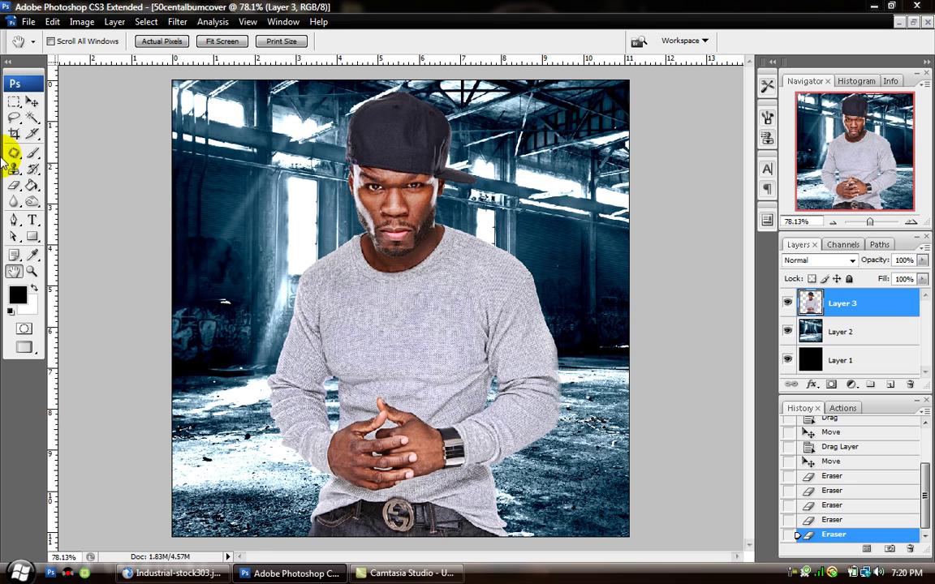
left_click(32, 102)
Step: Free-transform the man's cut-out to about 90% size and move him up and left
left_click_drag(394, 241, 399, 246)
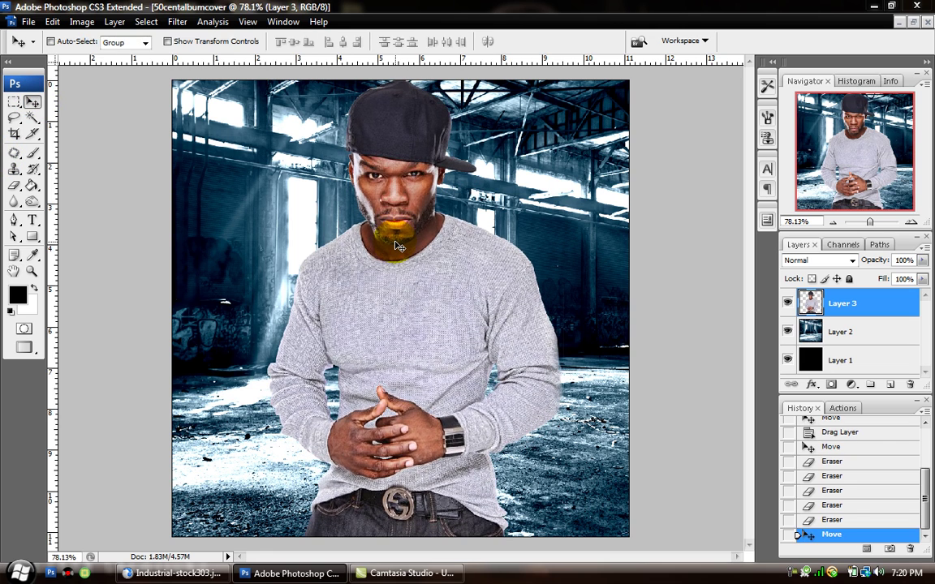
key("ctrl+t")
left_click_drag(234, 75, 267, 127)
key("Return")
mouse_move(363, 273)
left_mouse_down()
mouse_move(344, 278)
mouse_move(357, 268)
mouse_move(333, 236)
mouse_move(357, 263)
left_mouse_up()
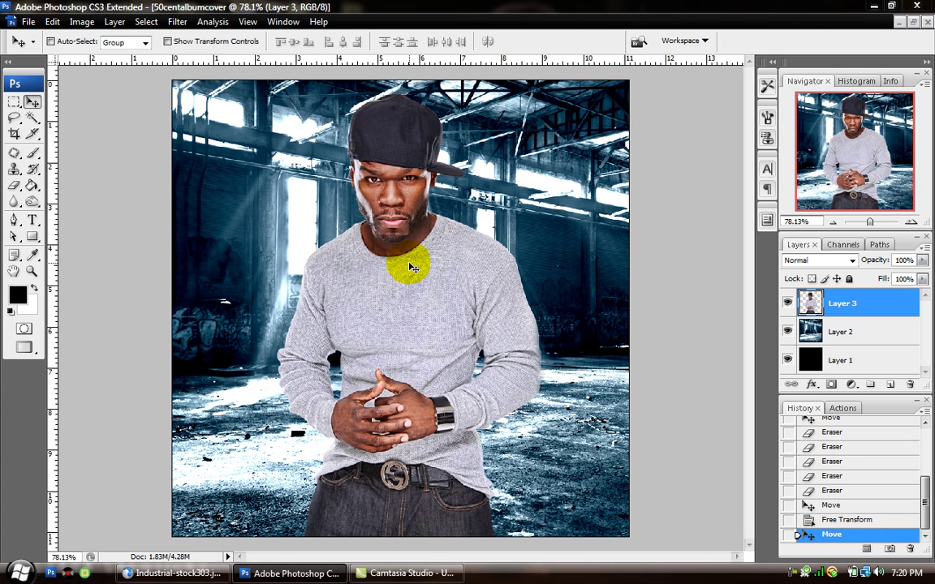
left_click(18, 297)
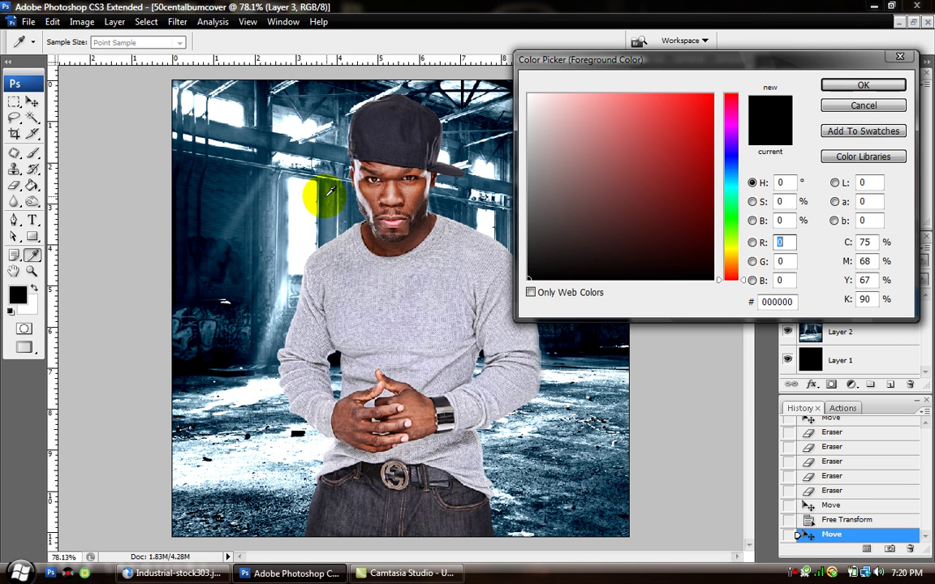
Step: Sample dark blue 224c64 from the warehouse backdrop as the foreground colour
left_click_drag(324, 189, 298, 104)
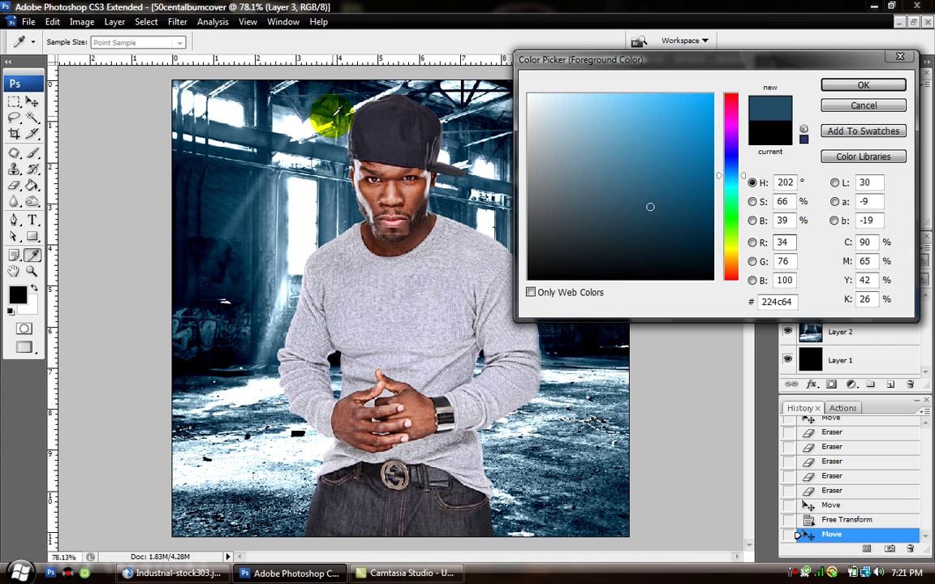
left_click(843, 84)
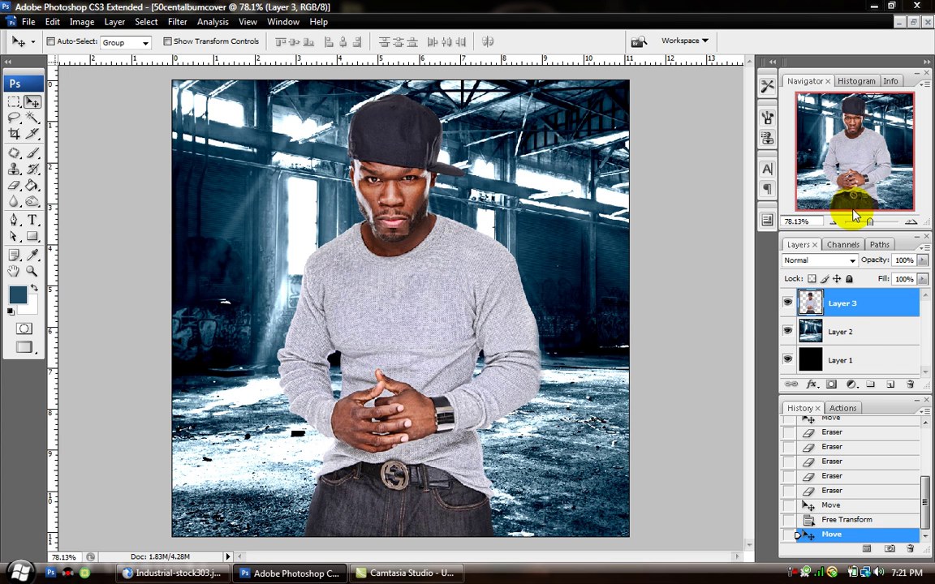
Step: Add a blue-to-white Gradient Map adjustment layer and set its blend mode to Soft Light
left_click(851, 386)
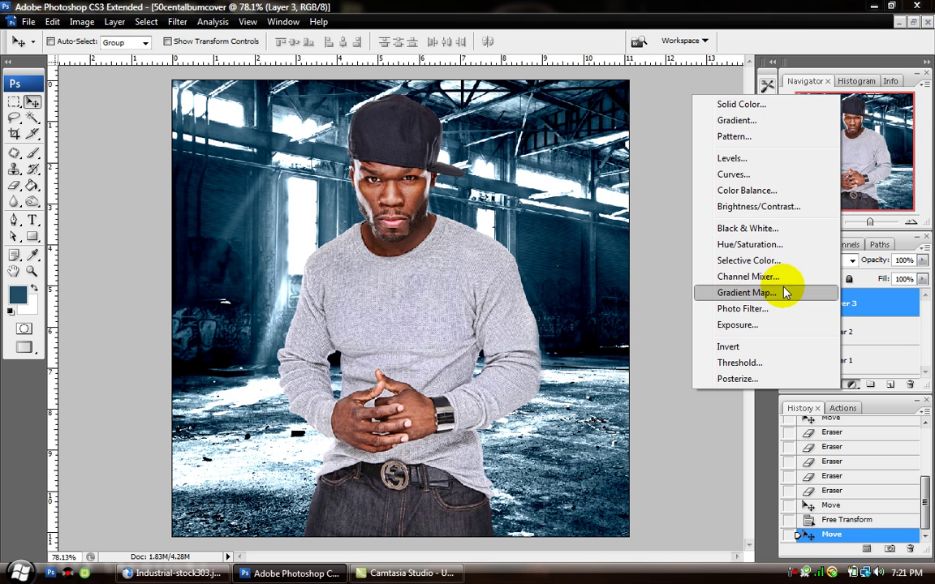
left_click(747, 292)
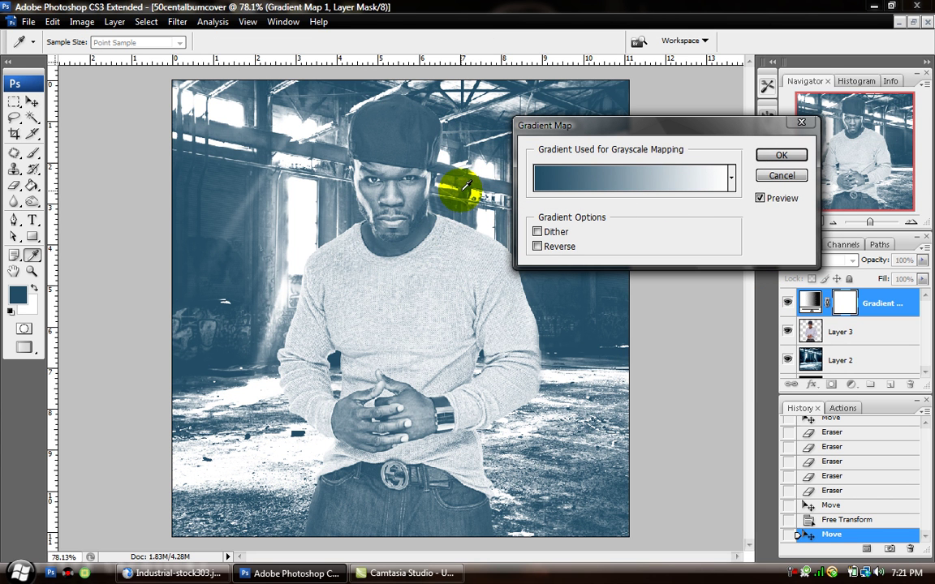
left_click(781, 154)
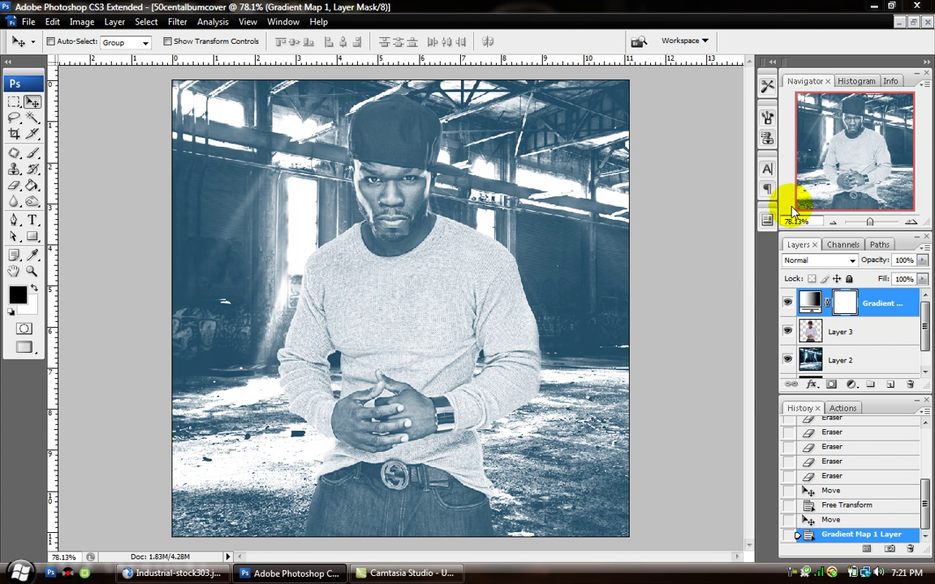
left_click(851, 262)
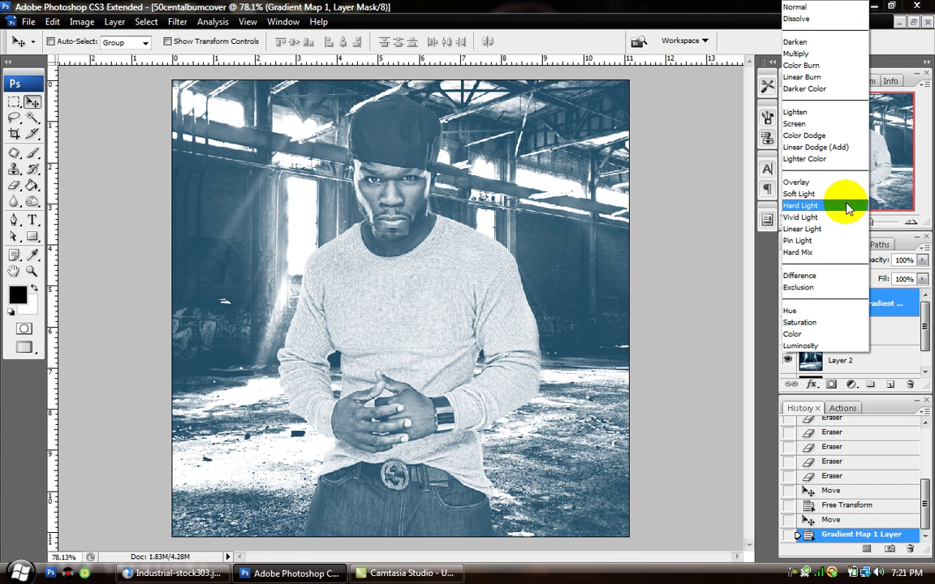
left_click(799, 193)
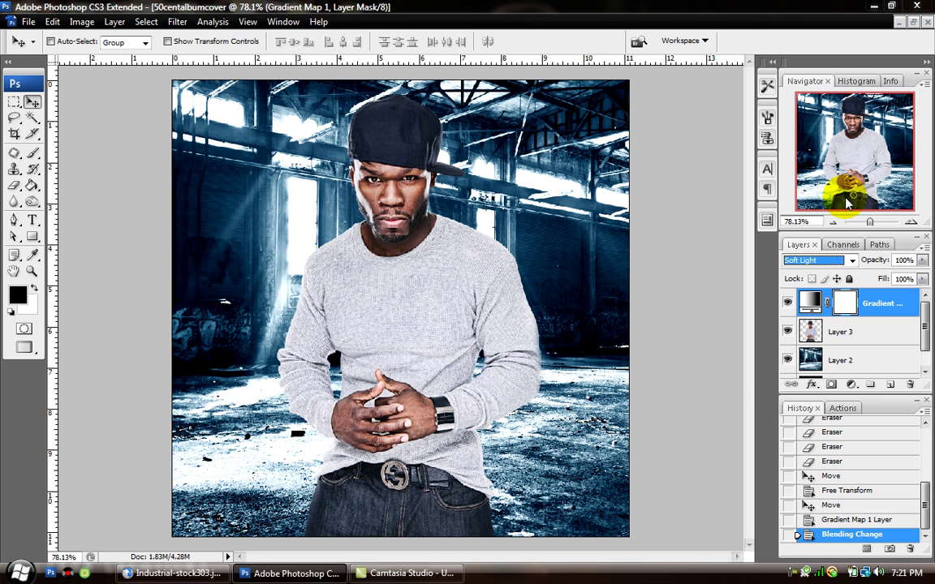
left_click(854, 385)
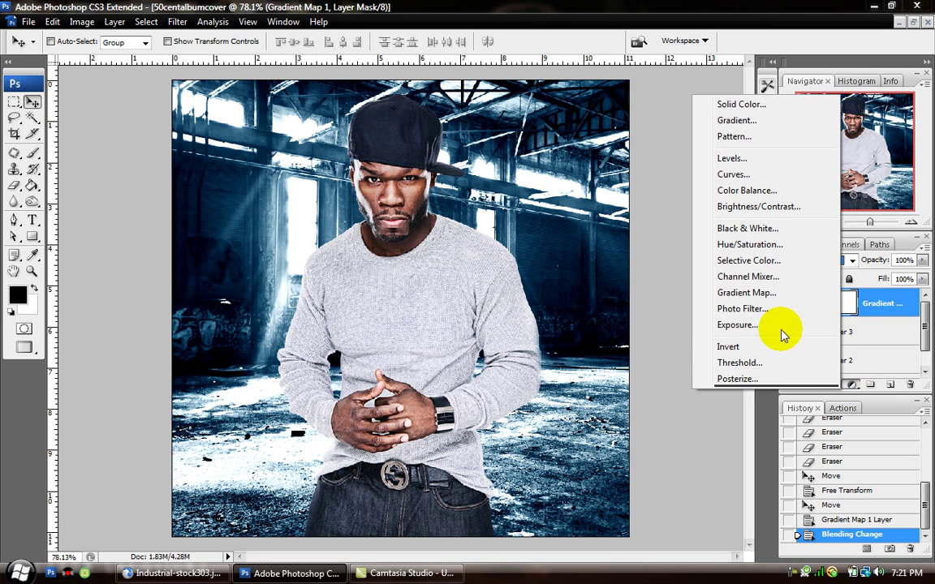
Step: Add a second Gradient Map layer using the black-to-white preset gradient
left_click(770, 296)
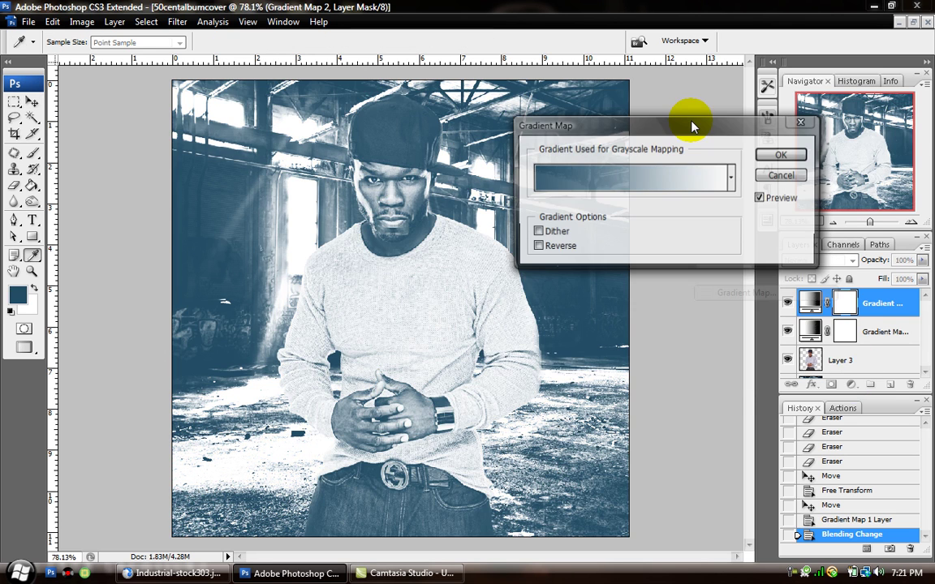
left_click(730, 176)
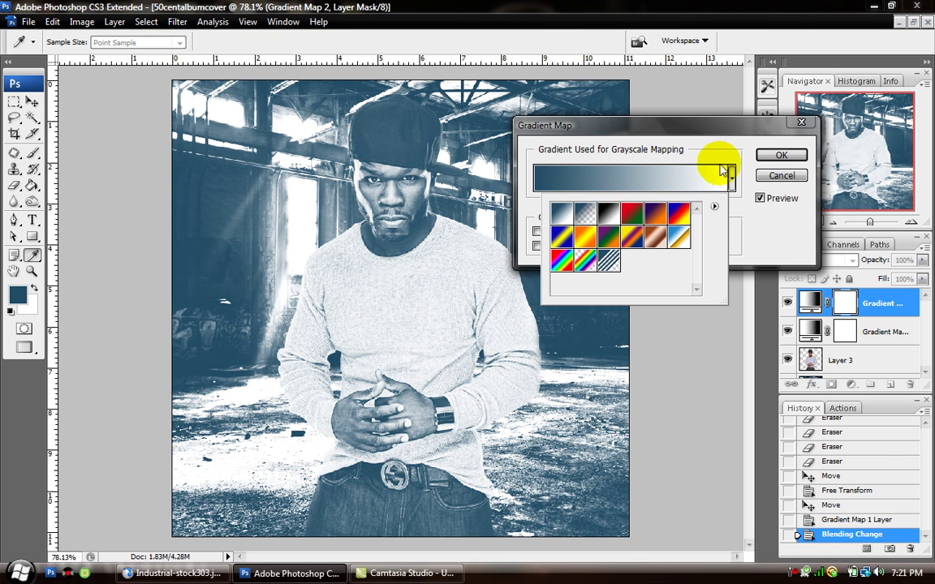
left_click(610, 214)
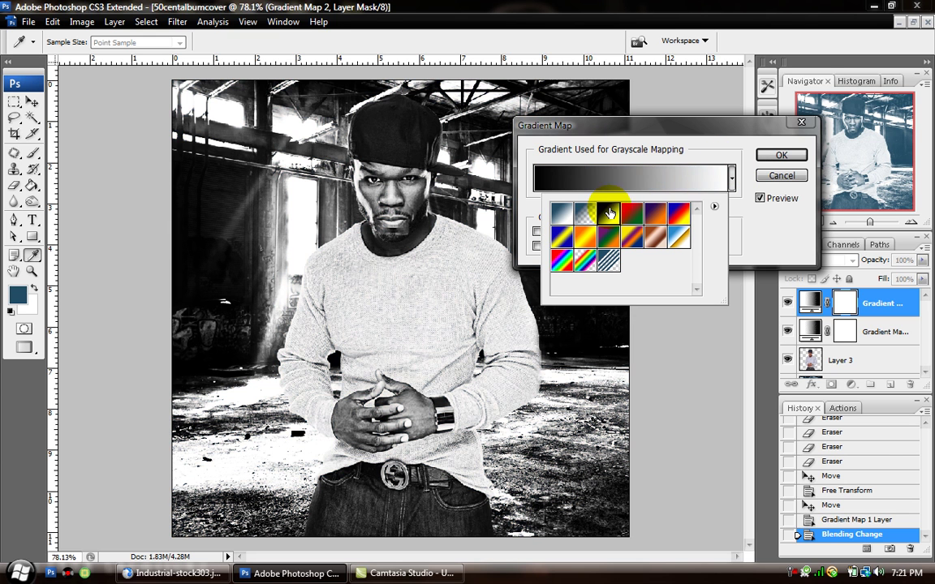
left_click(775, 155)
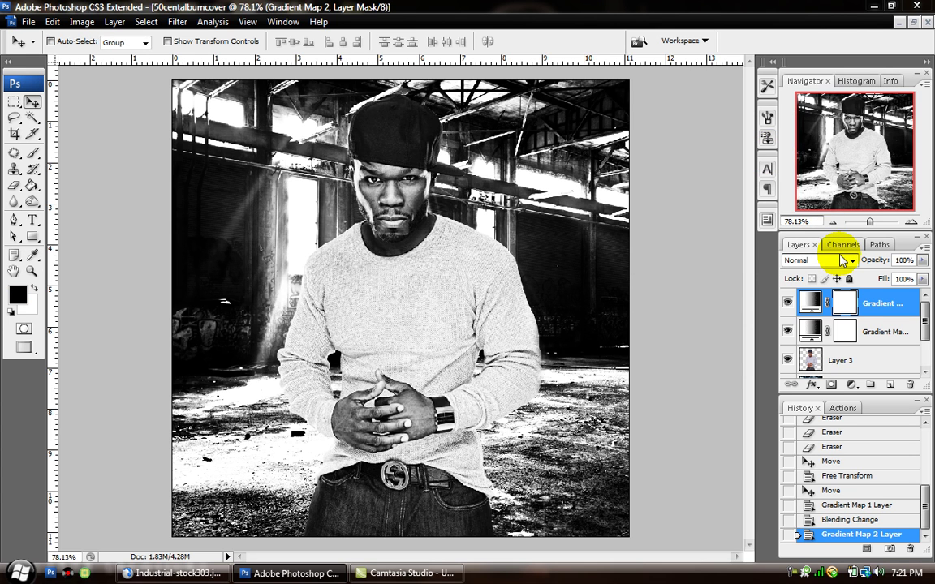
Step: After trying Overlay and Luminosity, blend Gradient Map 2 in Soft Light at 75% opacity
left_click(844, 261)
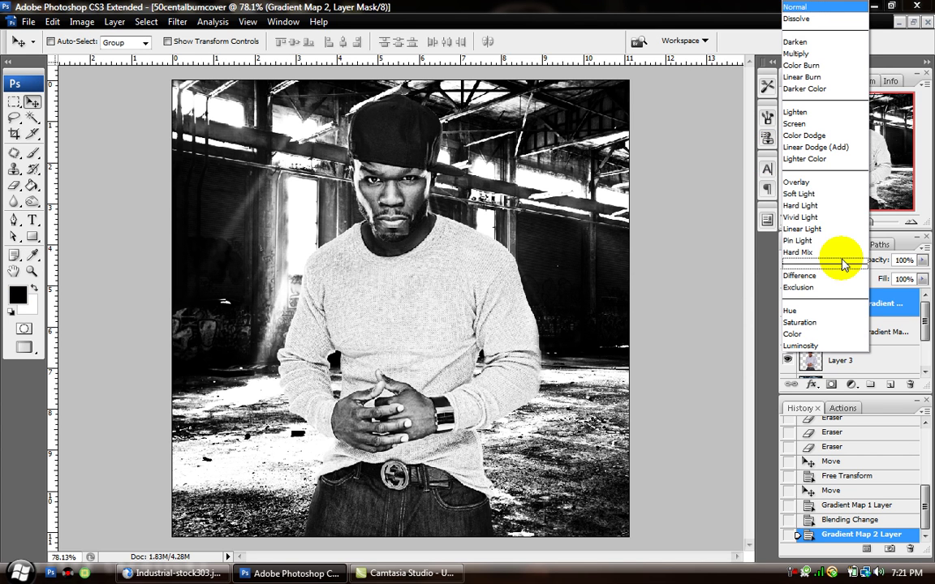
left_click(799, 194)
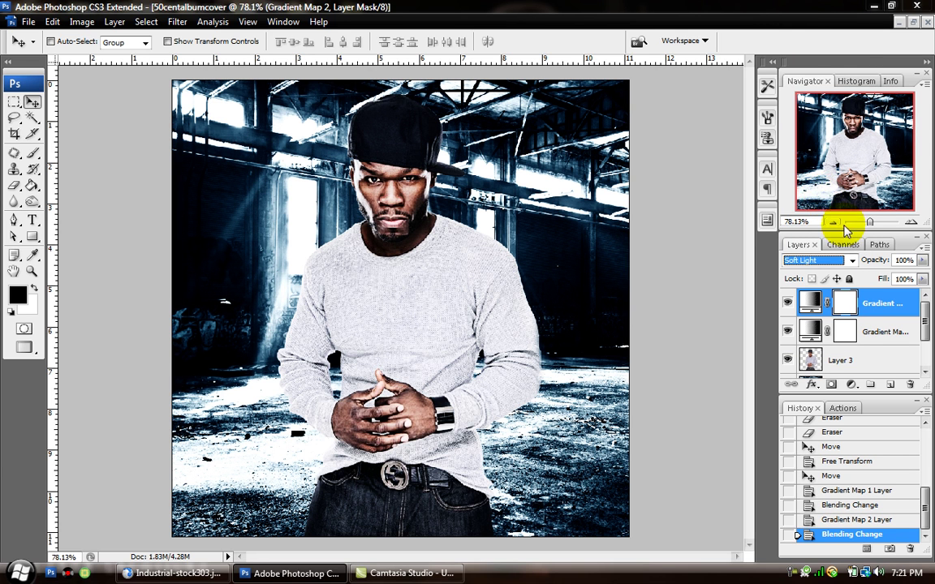
left_click(848, 260)
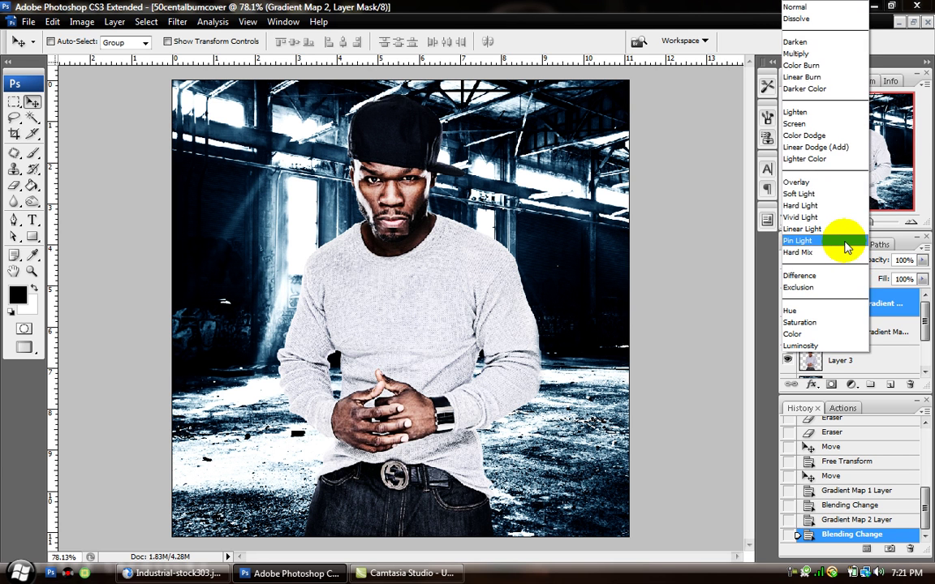
left_click(817, 182)
left_click(848, 259)
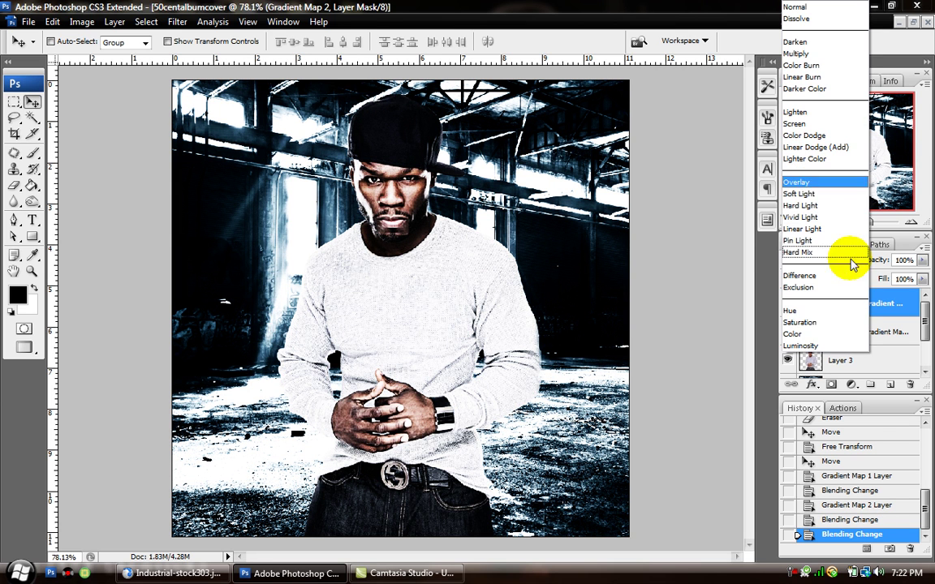
left_click(834, 339)
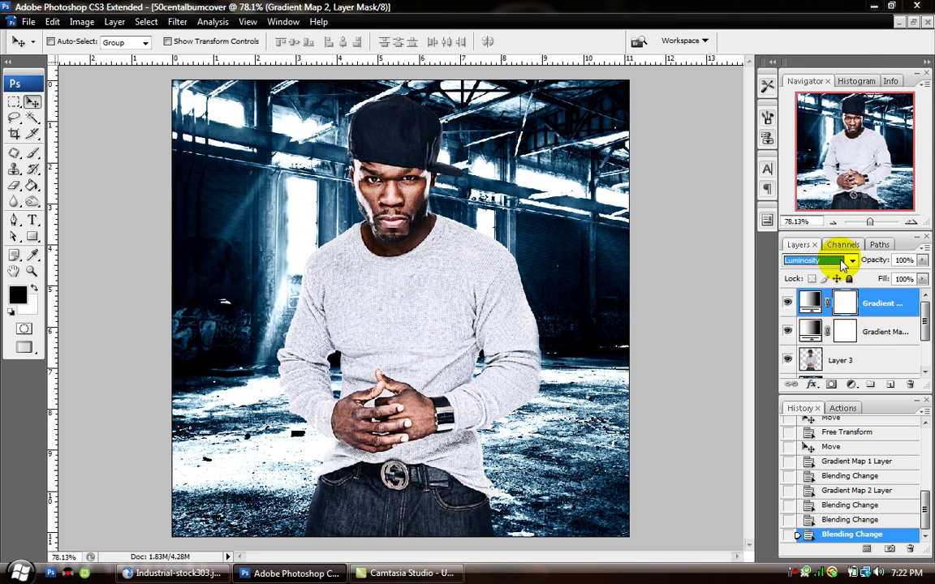
left_click(848, 260)
left_click(820, 196)
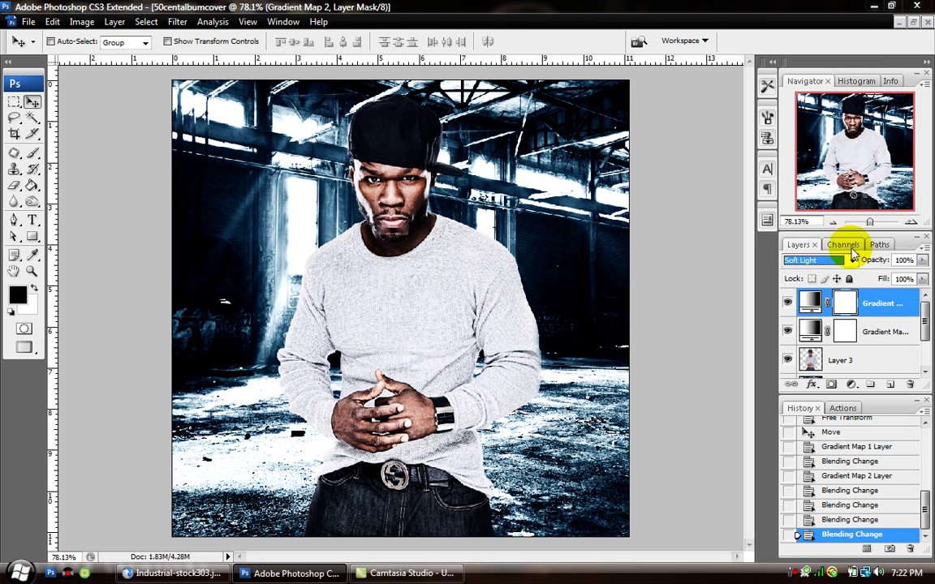
left_click_drag(880, 260, 876, 265)
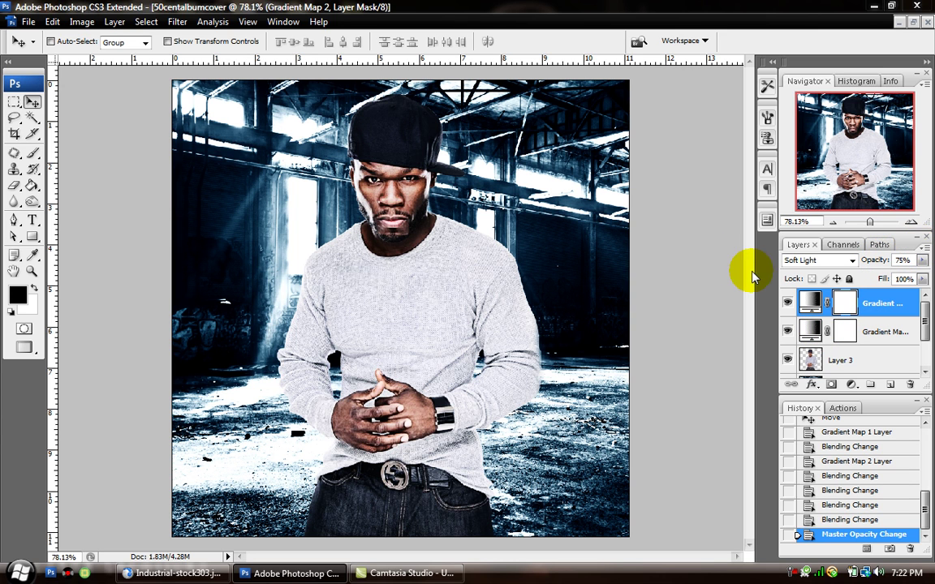
mouse_move(383, 288)
left_mouse_down()
mouse_move(381, 277)
mouse_move(378, 284)
left_mouse_up()
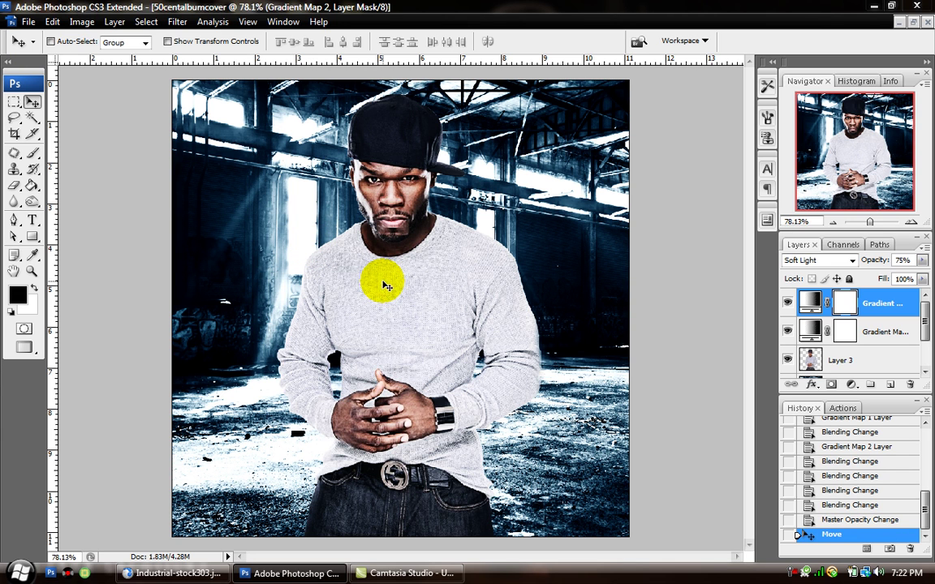
Step: Copy the speaker pair from Speakers-psd9103.psd into the cover as Layer 4, placed over the man's chest
left_click(837, 361)
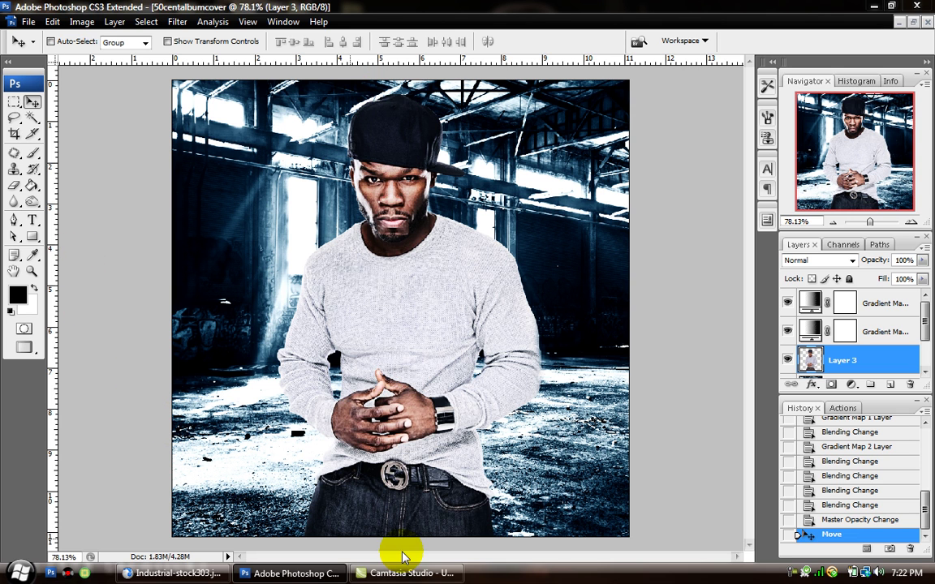
left_click(913, 22)
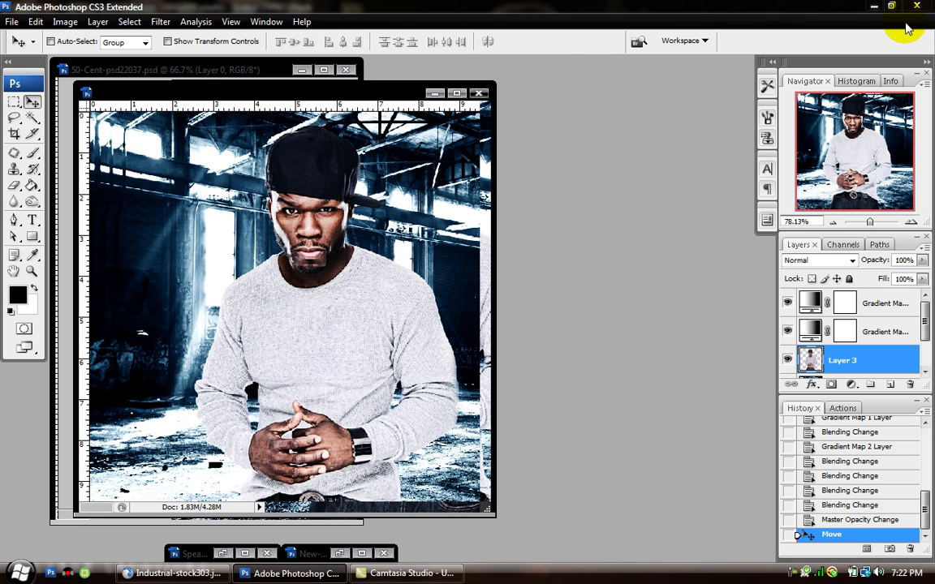
left_click(302, 71)
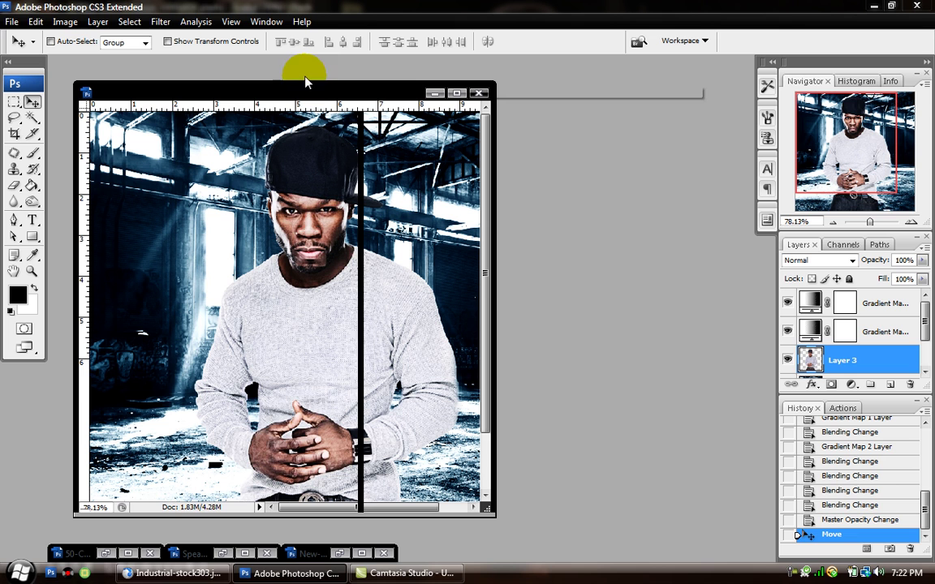
left_click(222, 554)
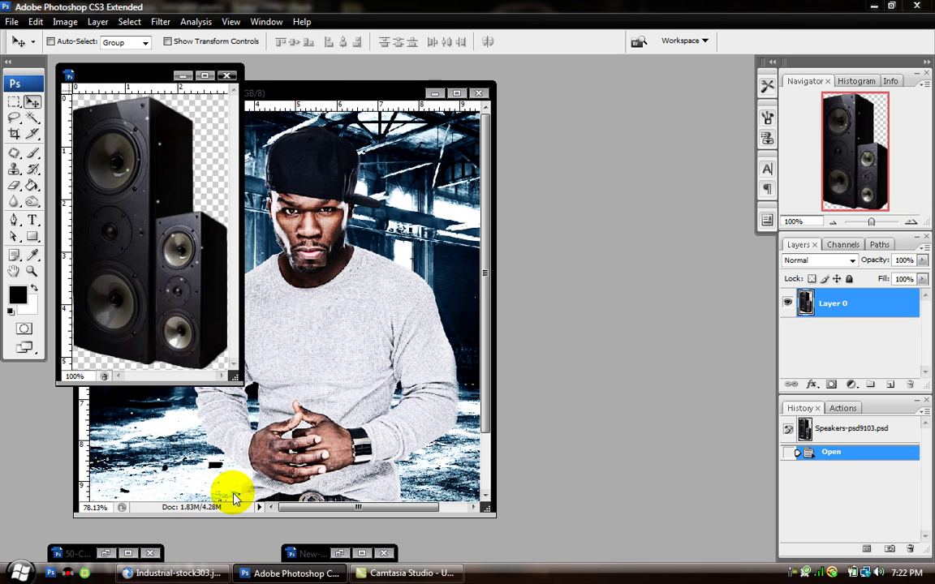
left_click_drag(218, 264, 324, 306)
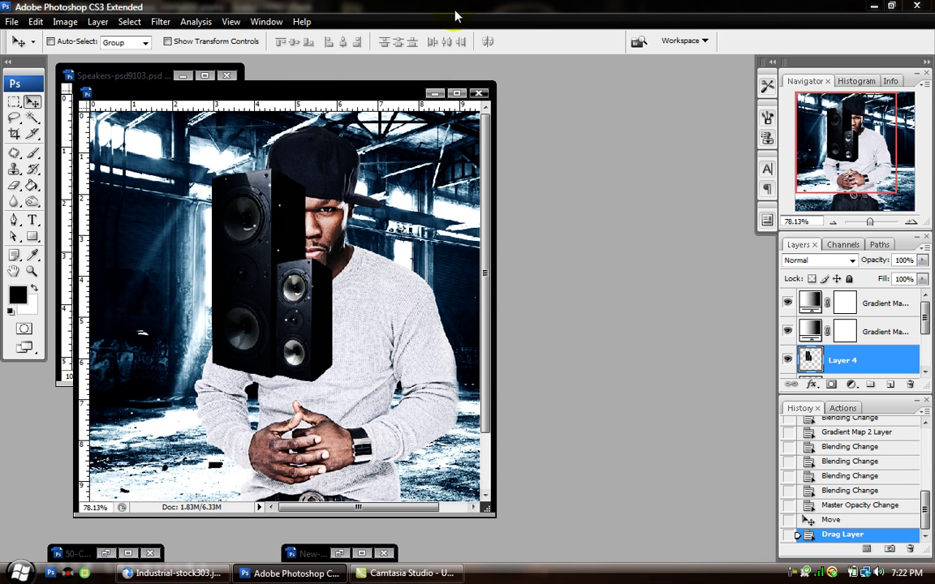
left_click(457, 94)
left_click_drag(333, 223, 317, 311)
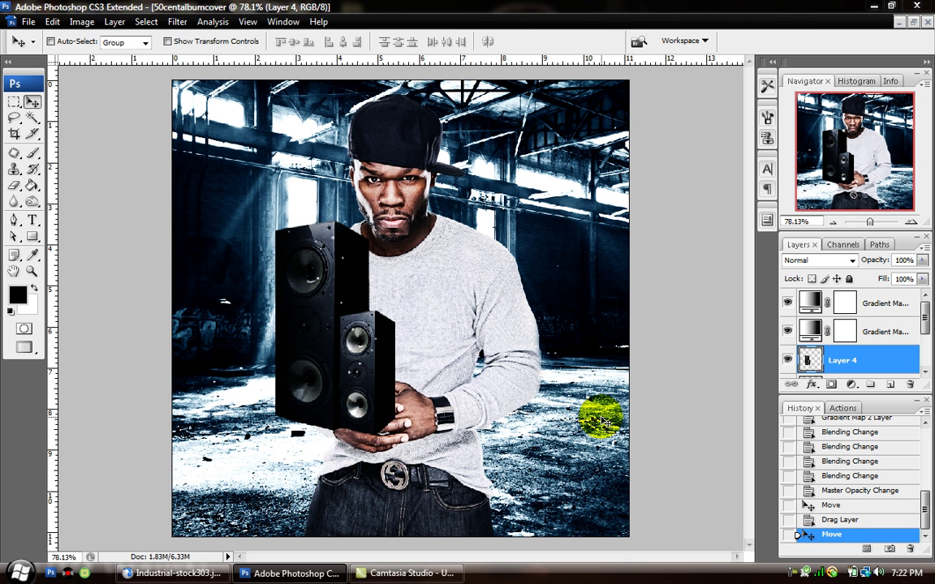
Step: Scale the Layer 4 speakers up slightly with Free Transform
key("ctrl+t")
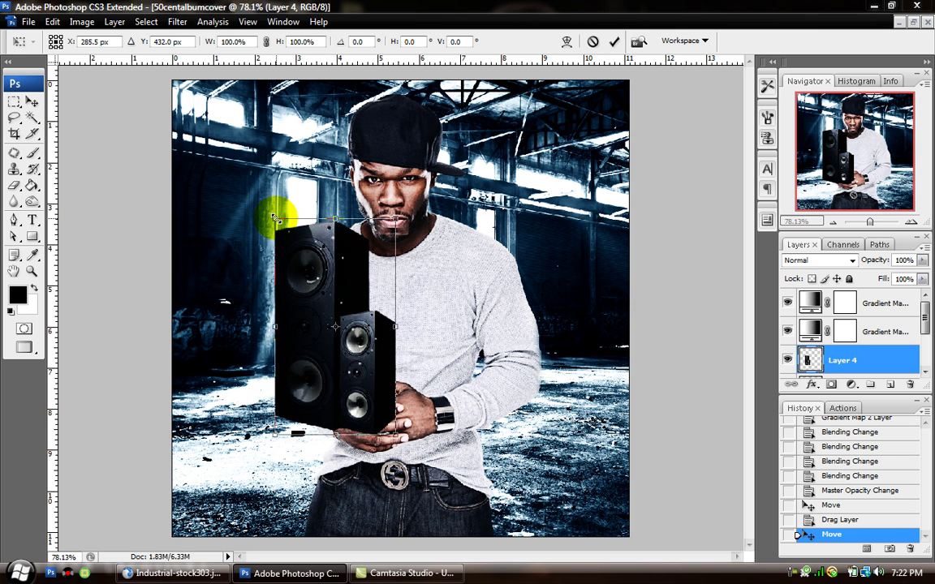
left_click_drag(274, 218, 215, 128)
key("Return")
Step: Move Layer 4 below Layer 3 and position the speakers at bottom left, partly behind him
left_click_drag(258, 234, 258, 365)
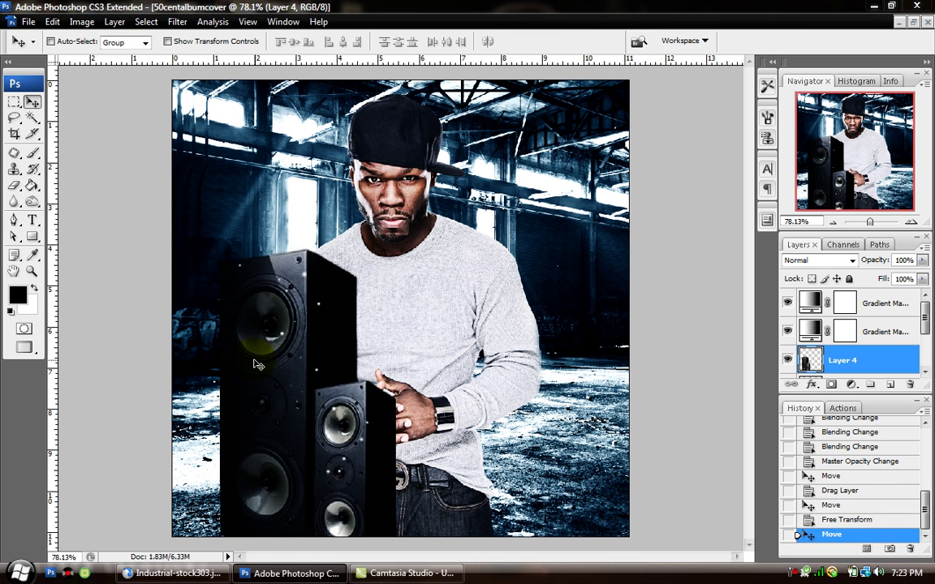
left_click_drag(243, 328, 232, 328)
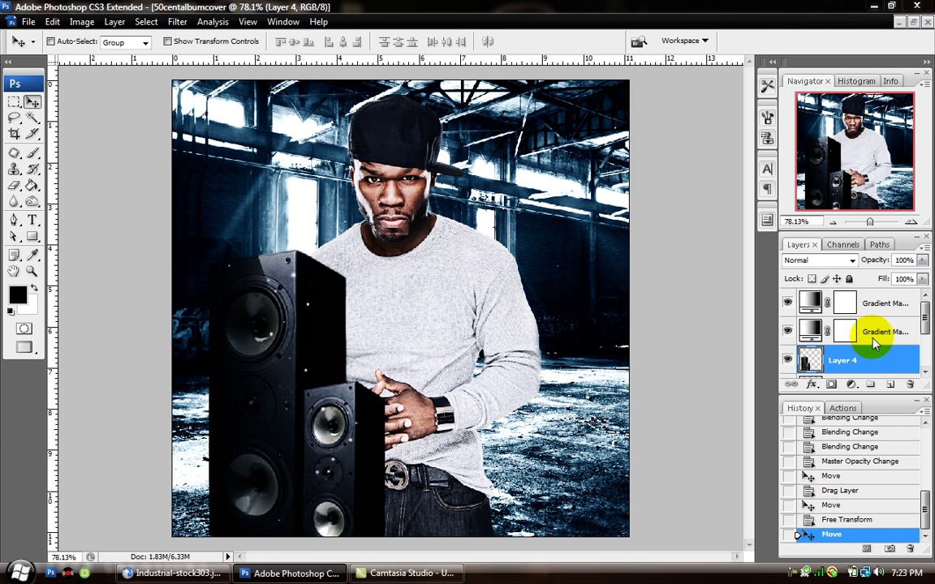
mouse_move(867, 365)
left_mouse_down()
mouse_move(866, 376)
mouse_move(862, 347)
mouse_move(864, 354)
left_mouse_up()
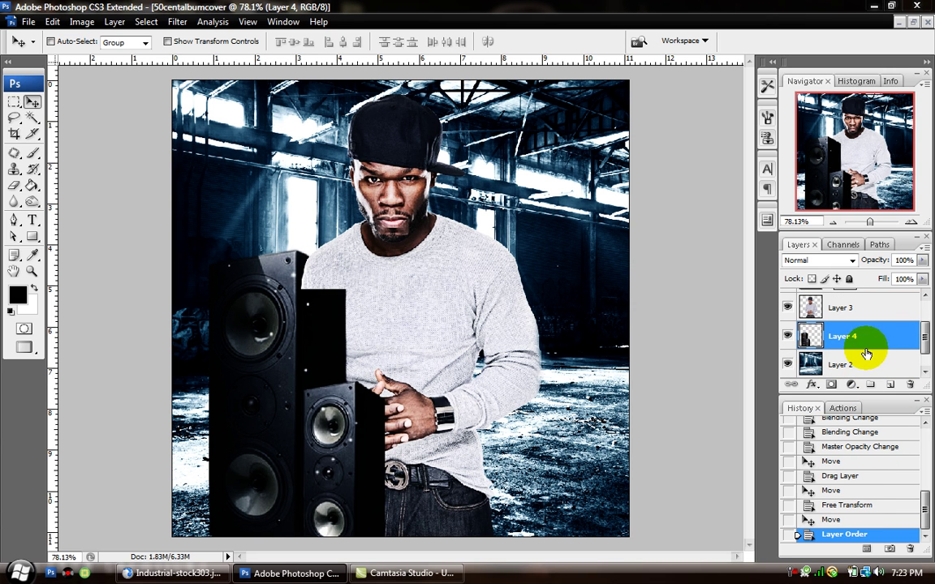
left_click_drag(244, 378, 247, 371)
left_click_drag(251, 250, 249, 254)
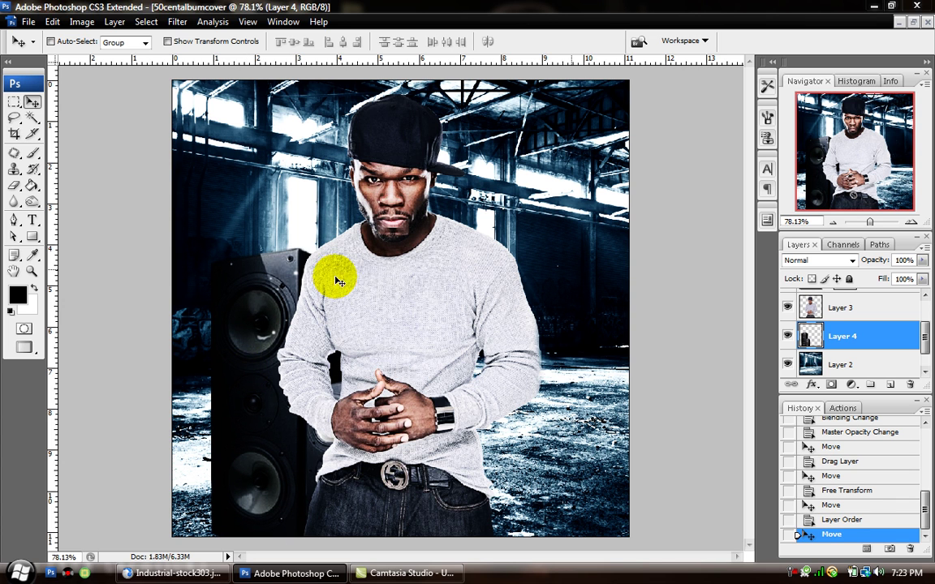
left_click_drag(262, 323, 282, 320)
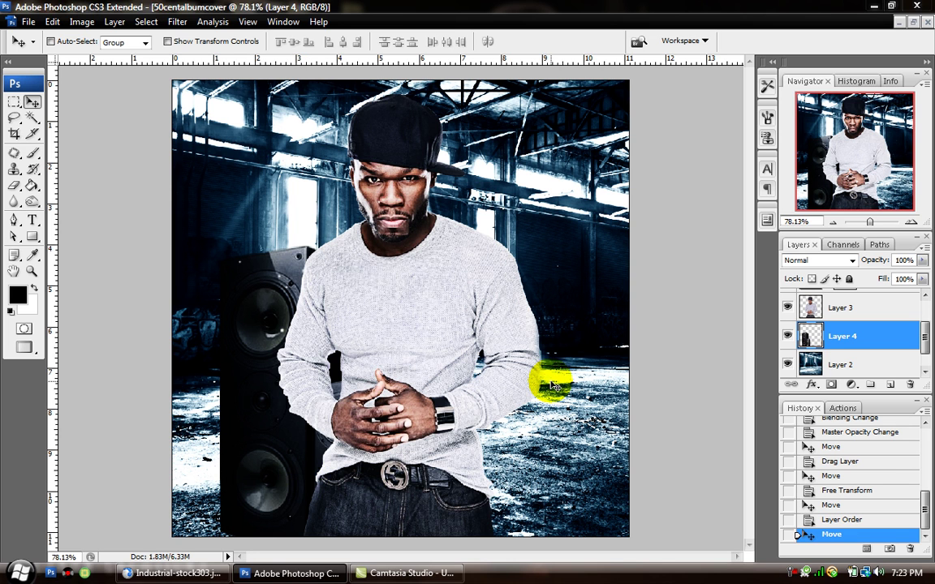
Step: Duplicate Layer 4, flip the copy horizontally, and place it behind the man on the right
key("ctrl+j")
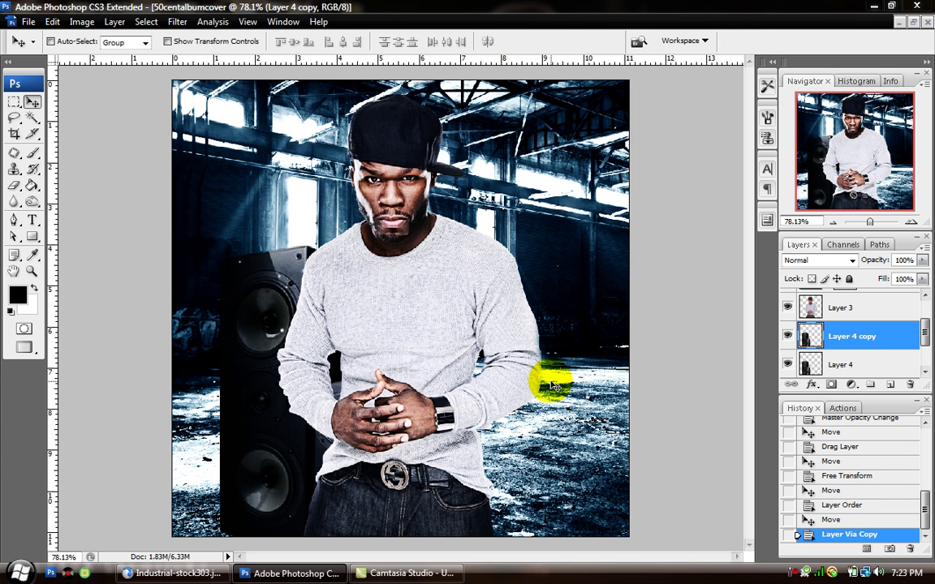
left_click_drag(241, 351, 499, 233)
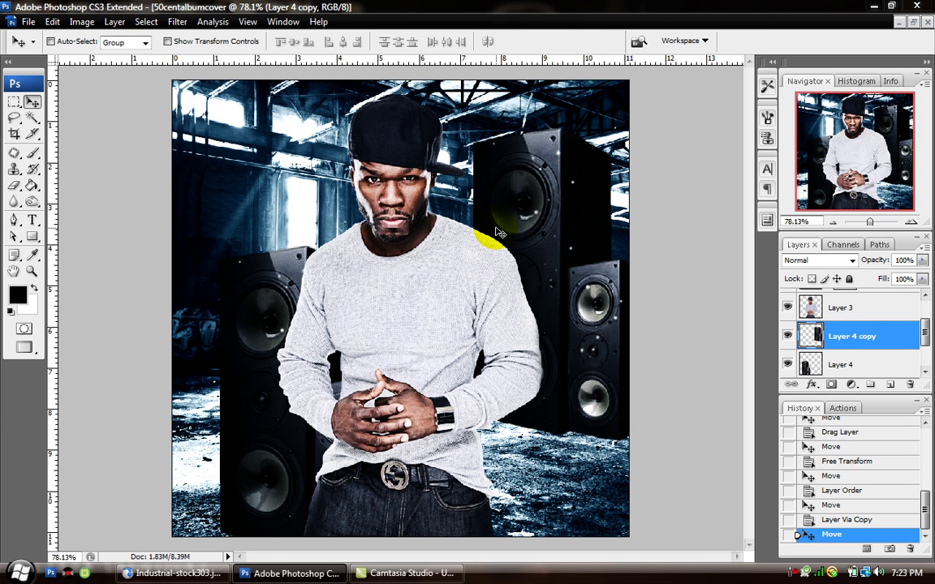
key("ctrl+t")
right_click(520, 202)
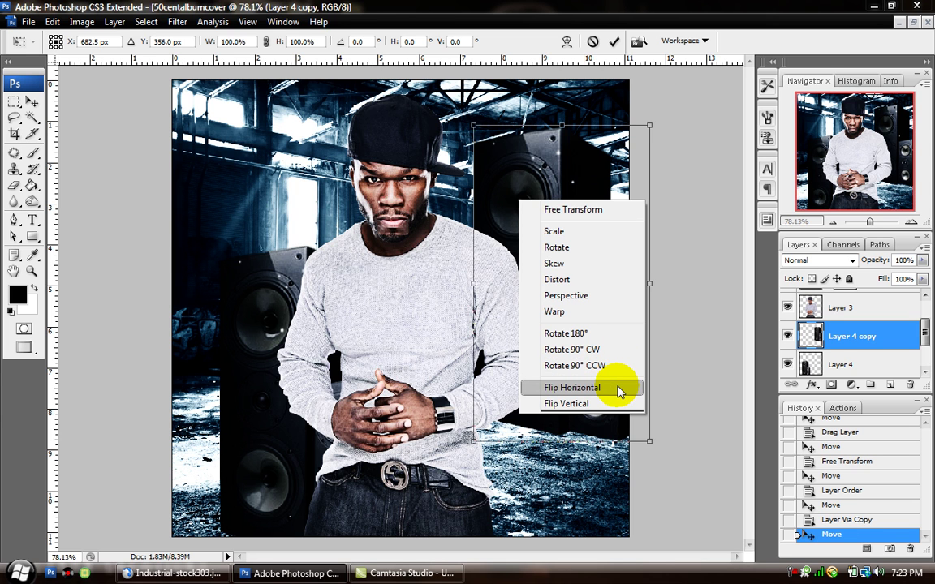
left_click(601, 388)
left_click_drag(585, 227, 535, 309)
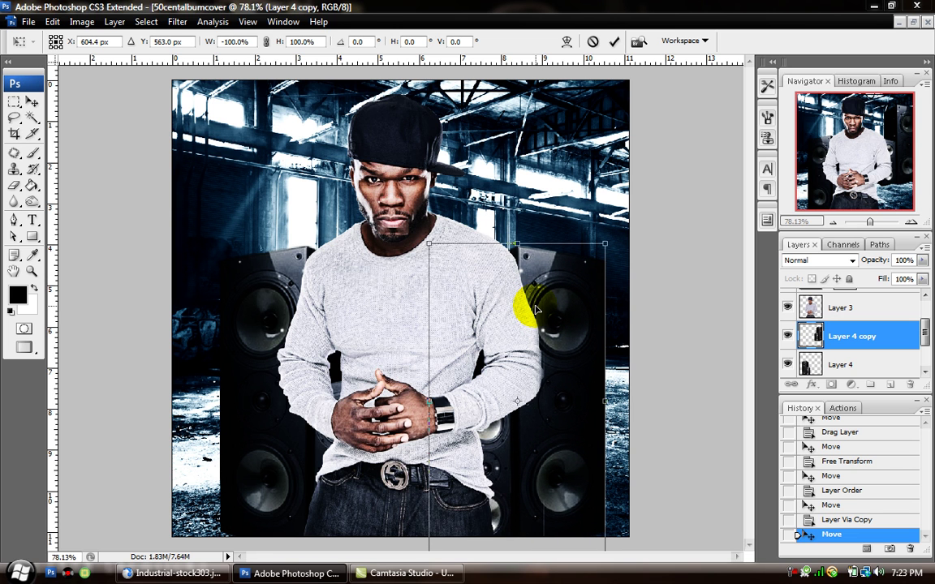
key("Return")
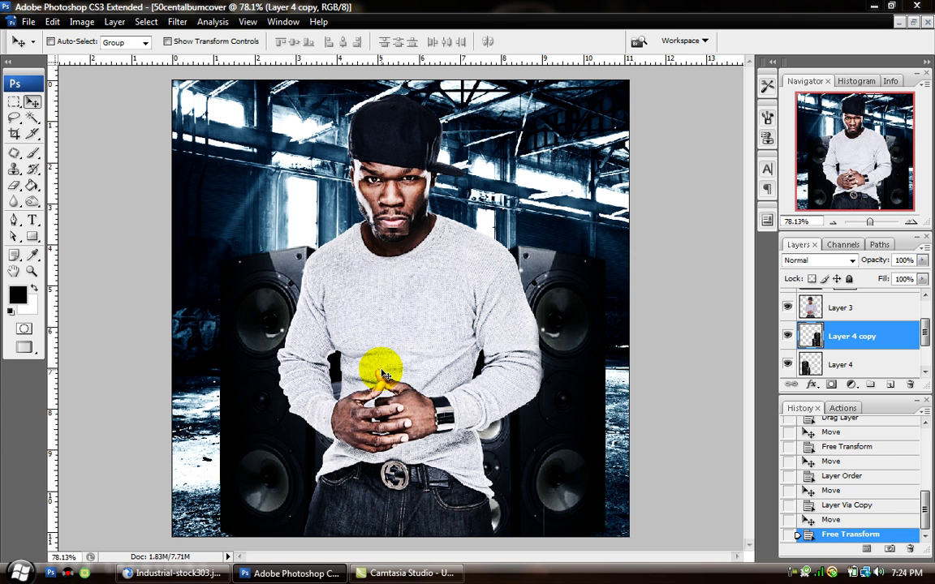
Step: Put Layer 4 copy and Layer 4 together into Group 1 beneath the man's layer
key("ctrl+g")
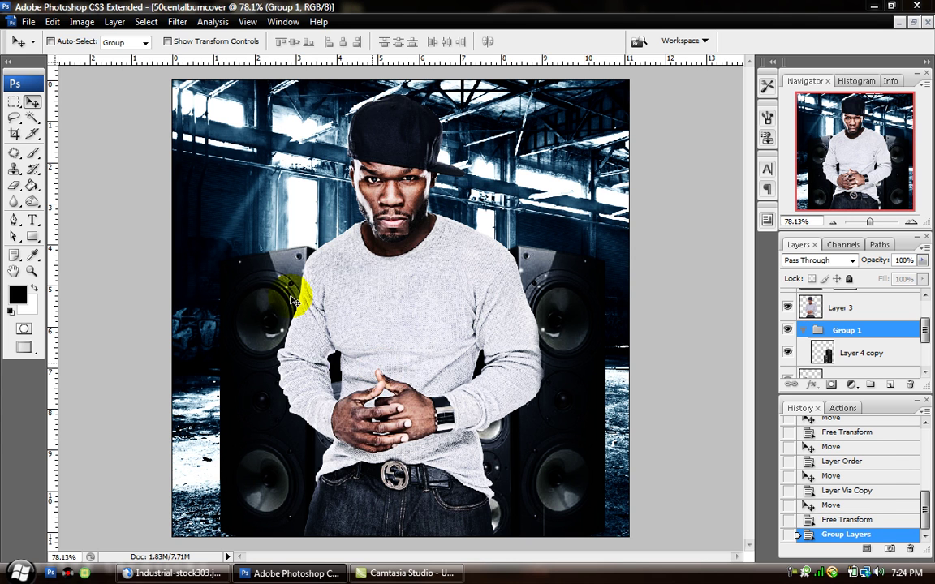
left_click_drag(859, 355, 878, 297)
scroll(915, 329, "down", 2)
left_click(799, 292)
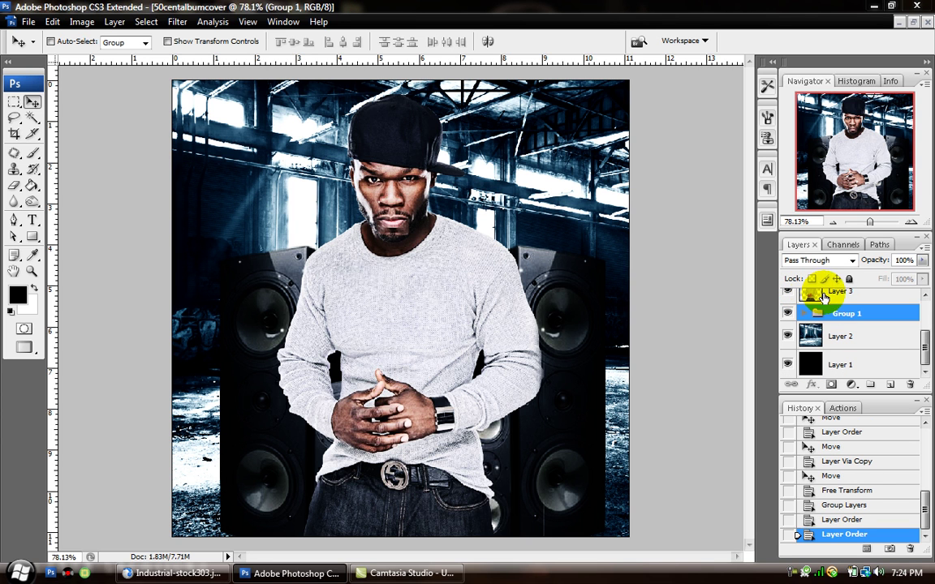